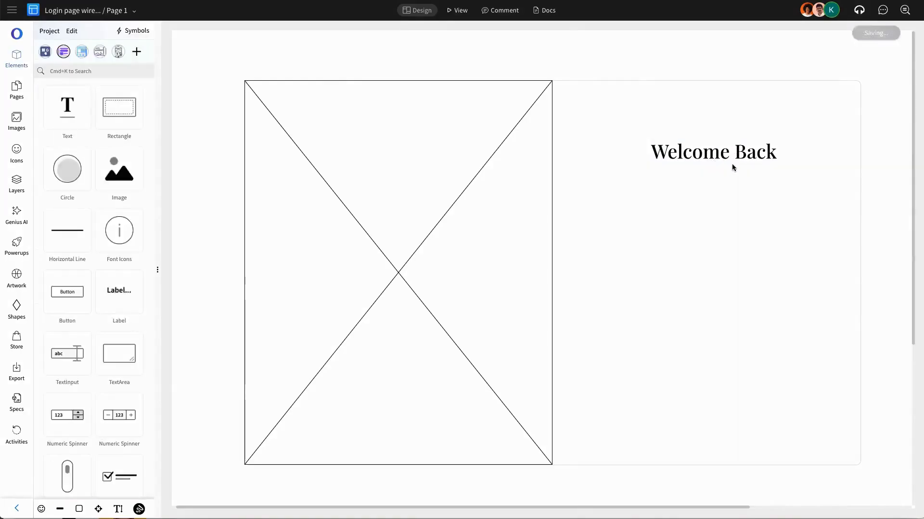
- Add a lorem ipsum text block, 513 wide and 100 high, beneath the Welcome Back heading and center its text
click(736, 153)
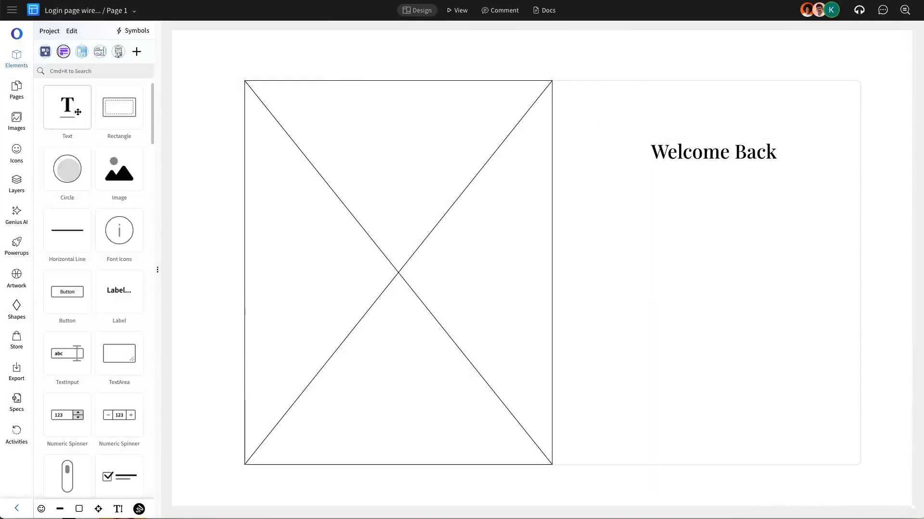
drag(75, 108, 649, 231)
drag(807, 231, 863, 231)
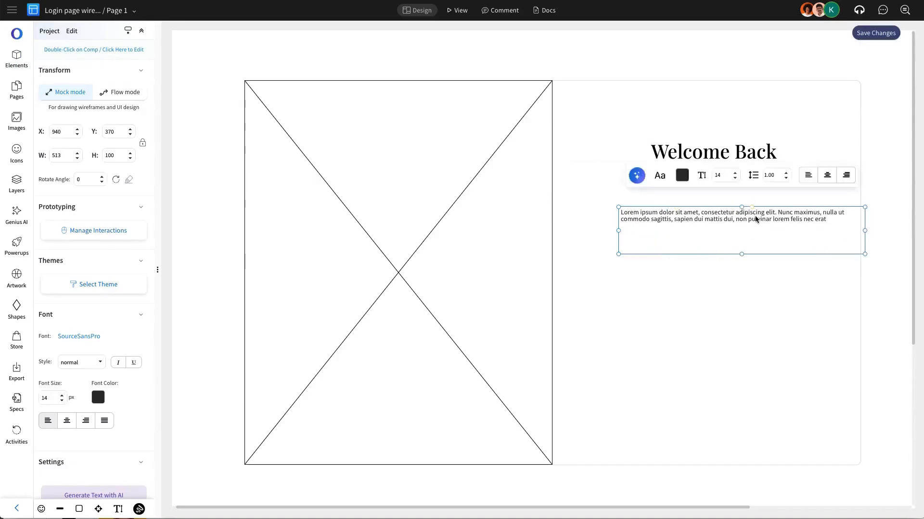
drag(756, 216, 723, 189)
click(67, 422)
- Set the lorem ipsum paragraph's font to DM Sans and its line height to 1.20
click(80, 337)
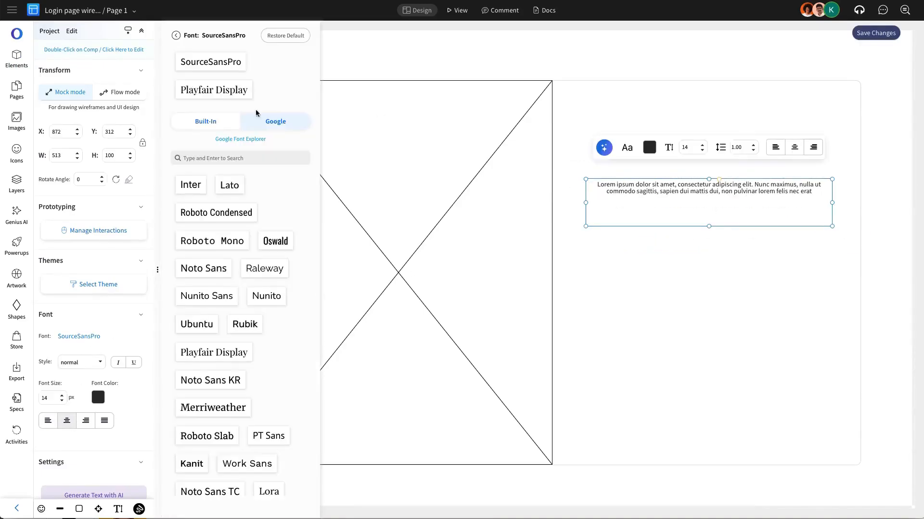
scroll(252, 319, down, 2)
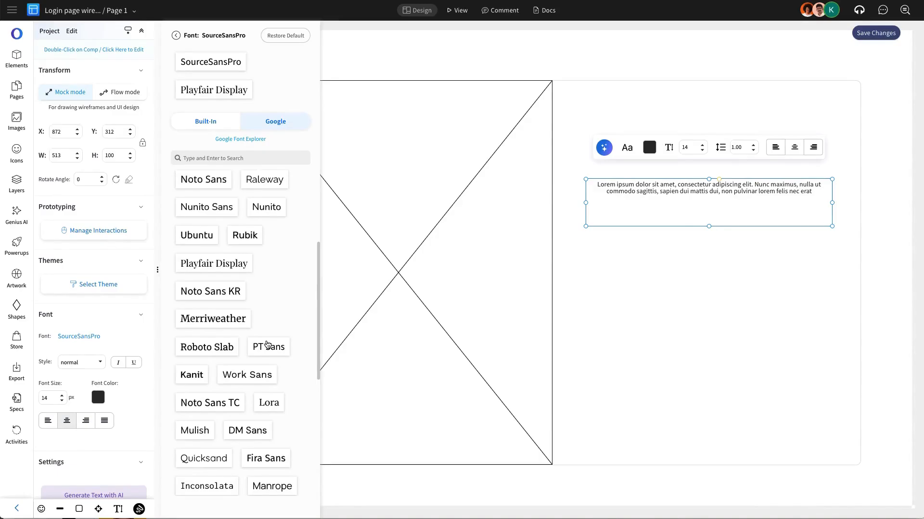
click(249, 439)
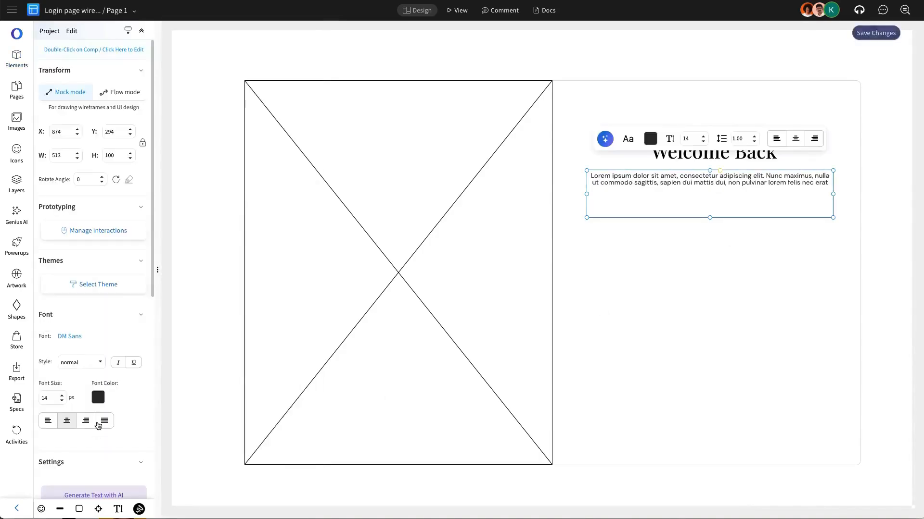
scroll(109, 424, down, 2)
click(117, 441)
- Shorten the lorem ipsum paragraph so it ends at "ut commodo sagittis" and set its font size to 16 px
double_click(718, 192)
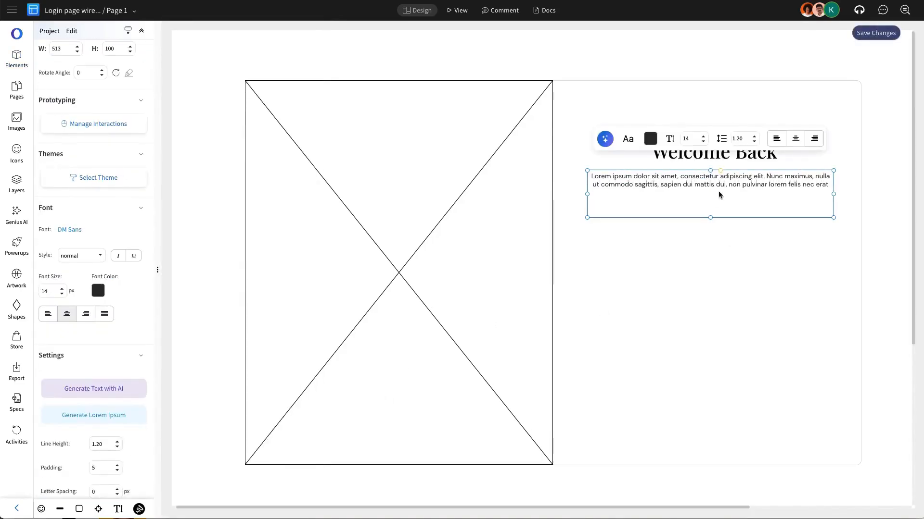
drag(654, 186, 831, 196)
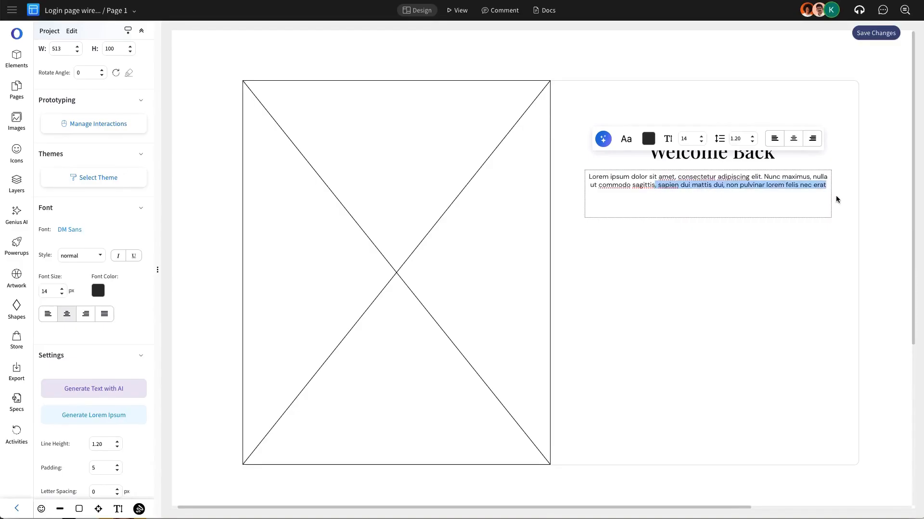
key(BackSpace)
key(Escape)
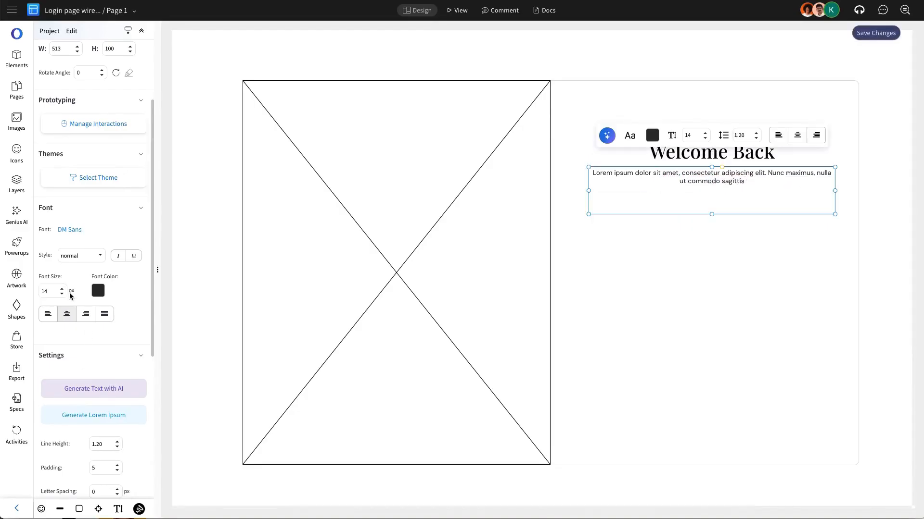
double_click(62, 288)
click(764, 236)
drag(722, 178, 722, 183)
click(701, 223)
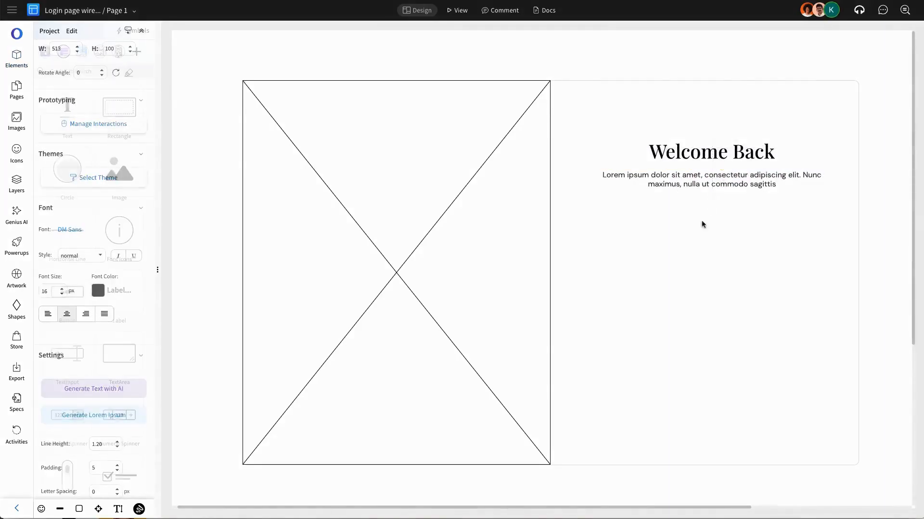
- Add an "Email" text label below the paragraph in black 16 px DM Sans and shrink its box to the text height
drag(78, 123, 640, 232)
drag(639, 232, 616, 229)
double_click(616, 229)
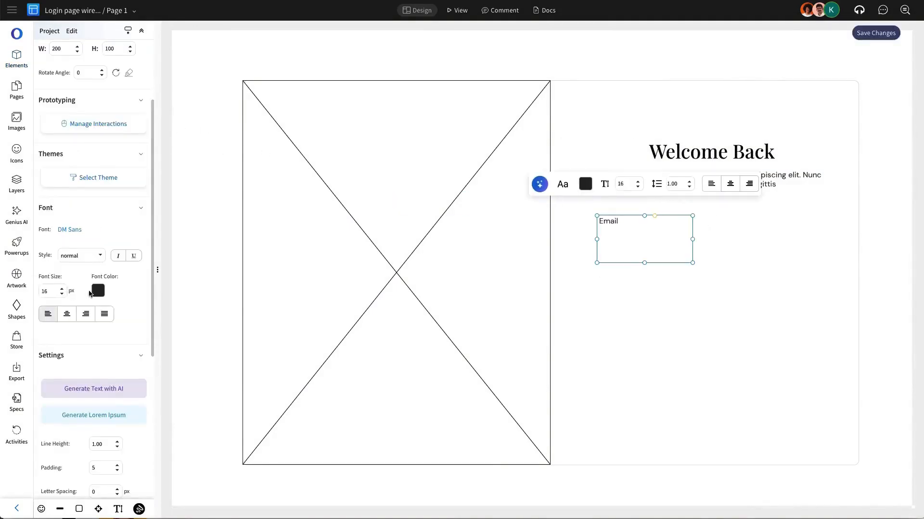
click(98, 291)
click(176, 376)
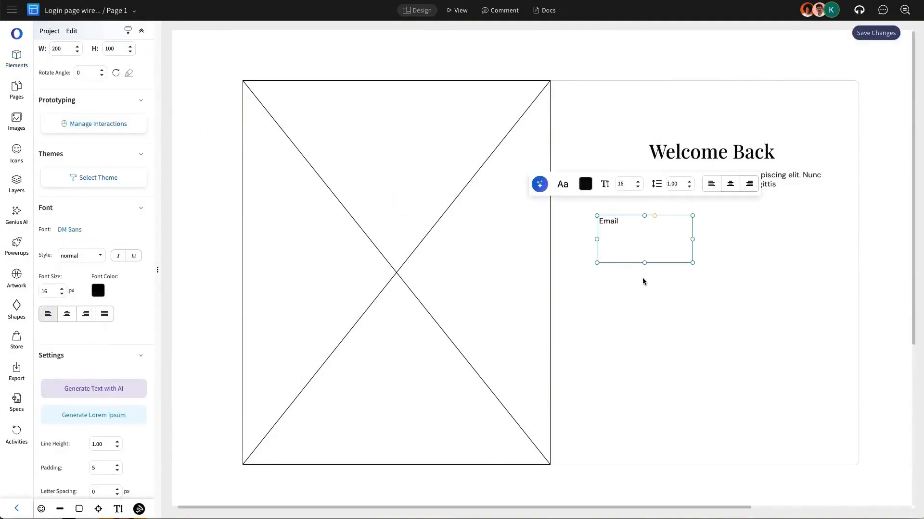
drag(644, 263, 645, 230)
click(644, 288)
- Add a text input directly beneath the Email label and give it the light blue-gray fill #e9edf6
drag(68, 368, 705, 244)
click(79, 418)
click(90, 317)
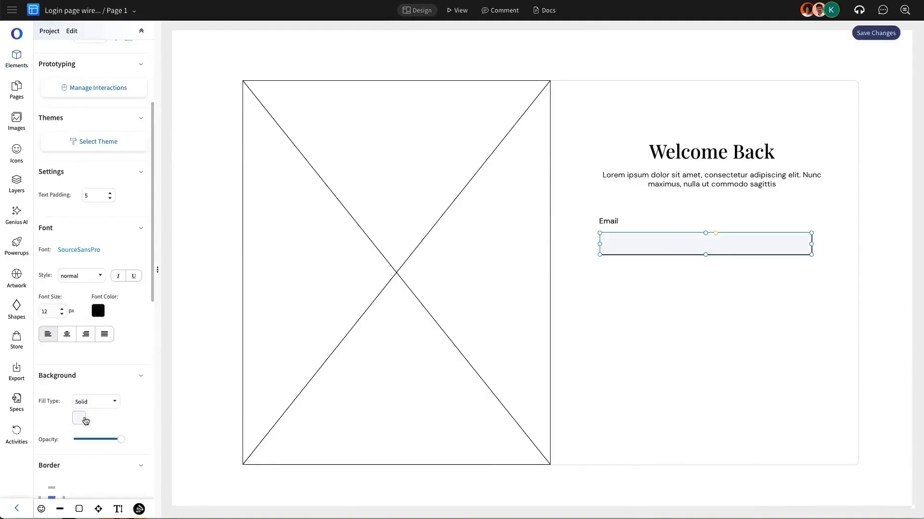
click(82, 418)
click(197, 298)
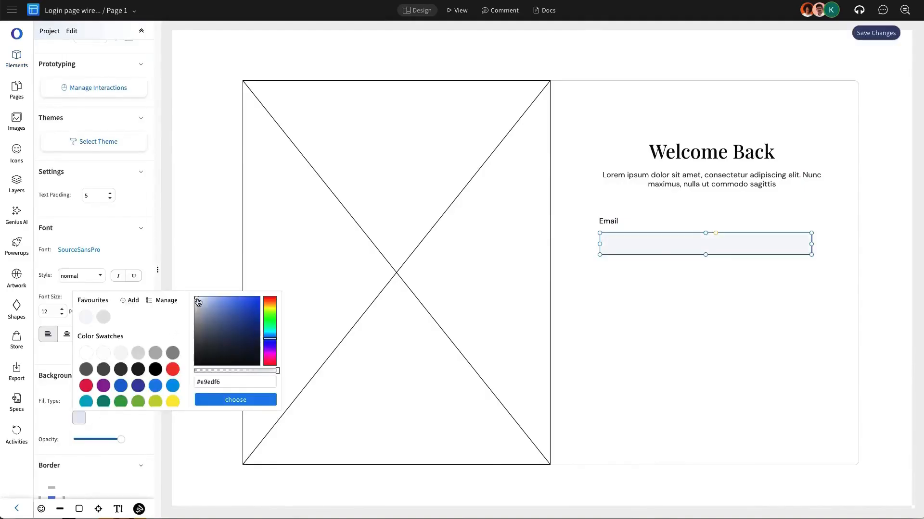
- Group the Email label with its input field and place a copy of the group directly below
click(674, 240)
shift+click(614, 222)
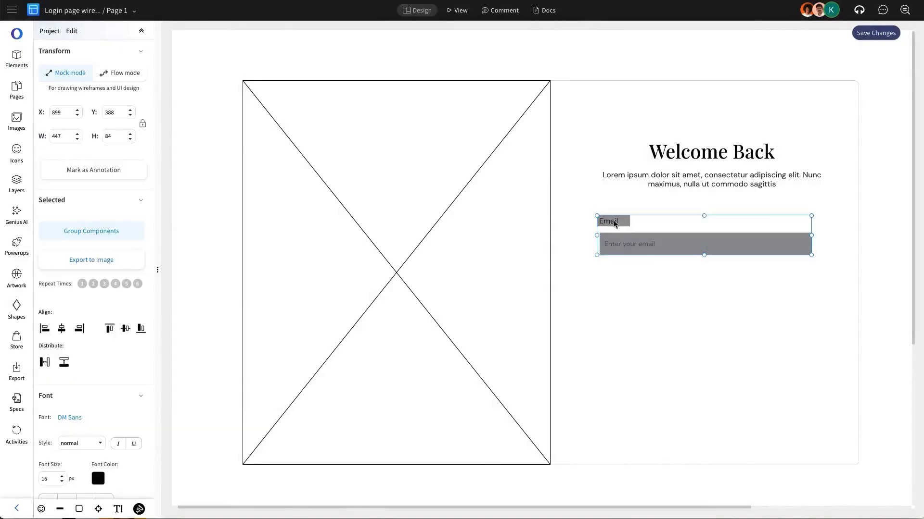
key(ctrl+g)
click(630, 243)
key(ctrl+c)
key(ctrl+v)
drag(662, 264, 638, 288)
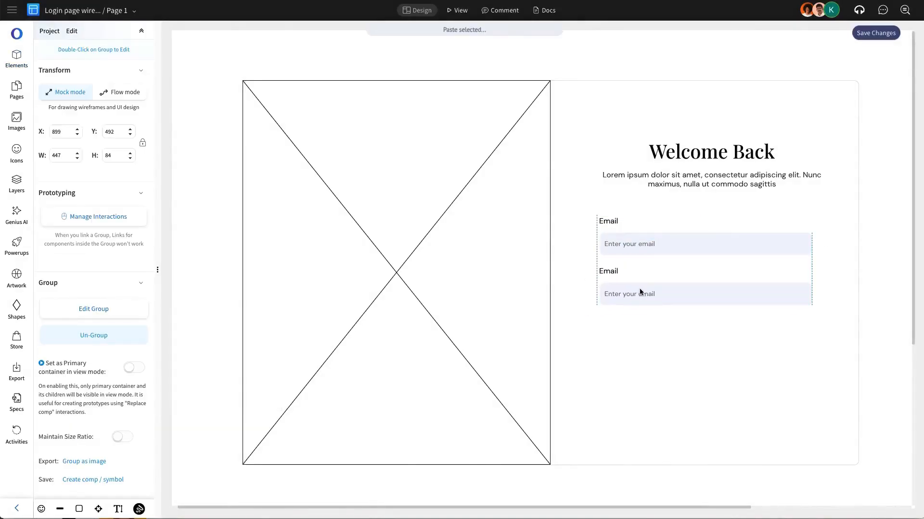
- Align the two Email field groups by their horizontal centers and ungroup the lower copy
shift+click(636, 246)
click(61, 330)
click(701, 299)
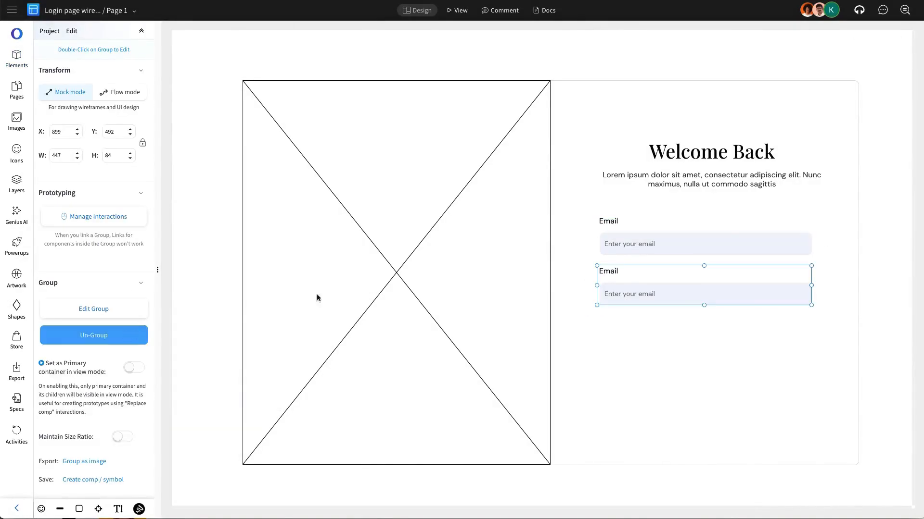
- Change the lower label's text to "Password" and widen its text box
double_click(608, 271)
double_click(608, 271)
text(Passwo)
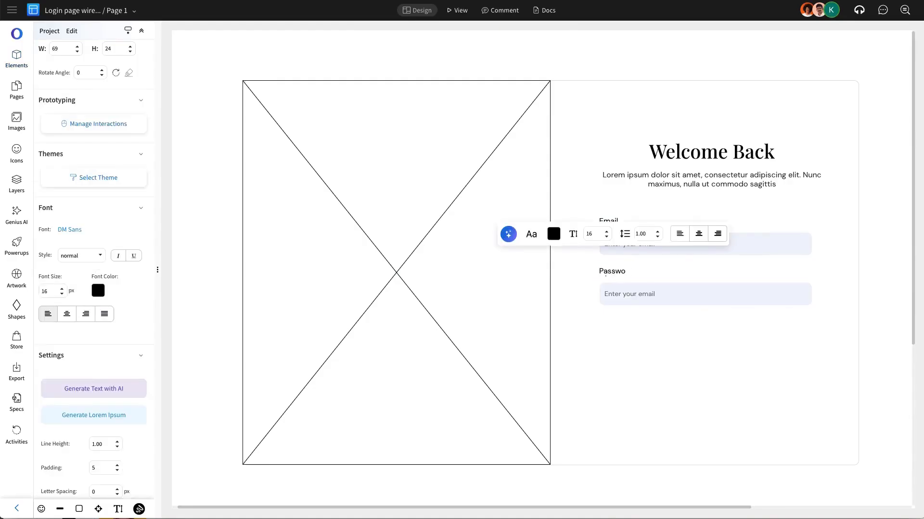
text(rd)
drag(630, 272, 661, 272)
- Change the lower input's placeholder text to "Enter your password"
click(658, 295)
double_click(675, 294)
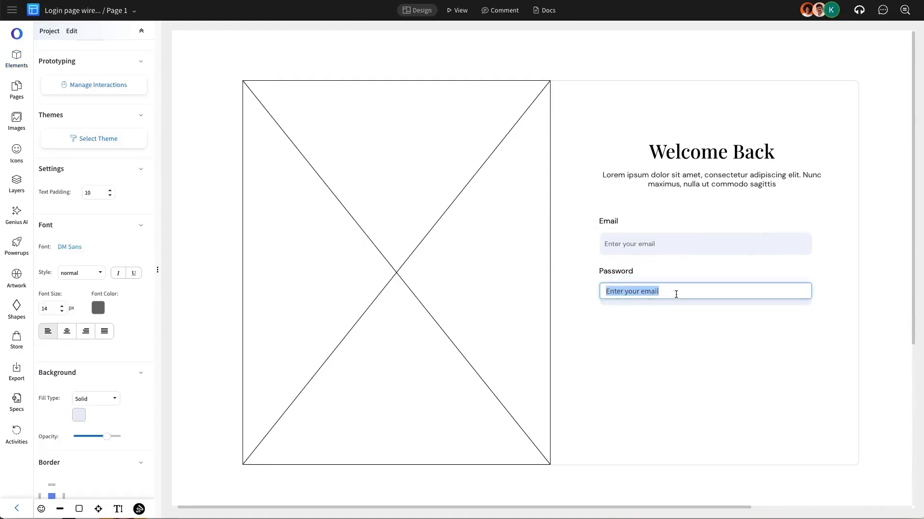
text(word)
key(Return)
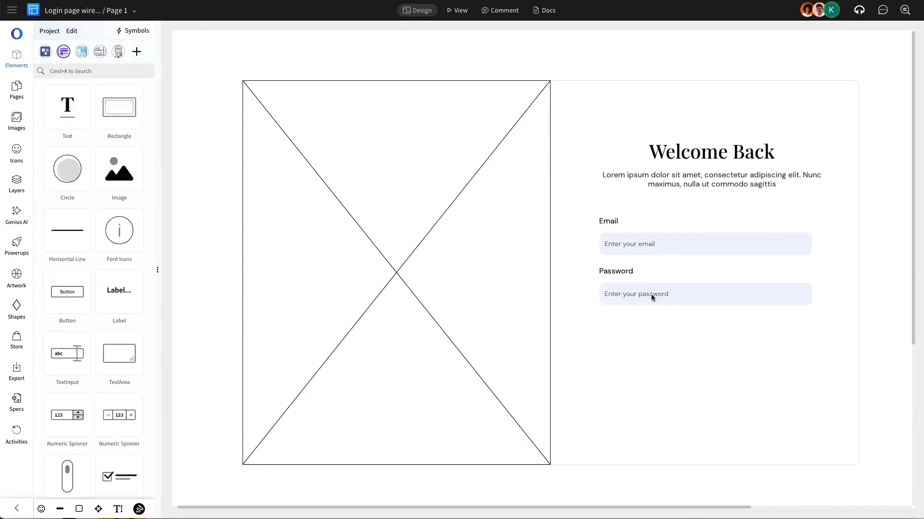
- Move the password input slightly up toward its Password label
drag(651, 295, 650, 293)
click(644, 287)
shift+click(621, 272)
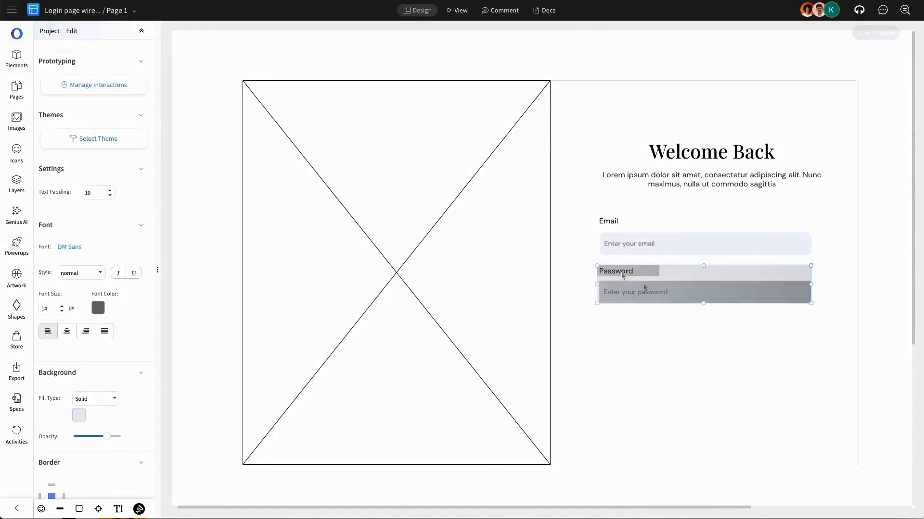
click(513, 266)
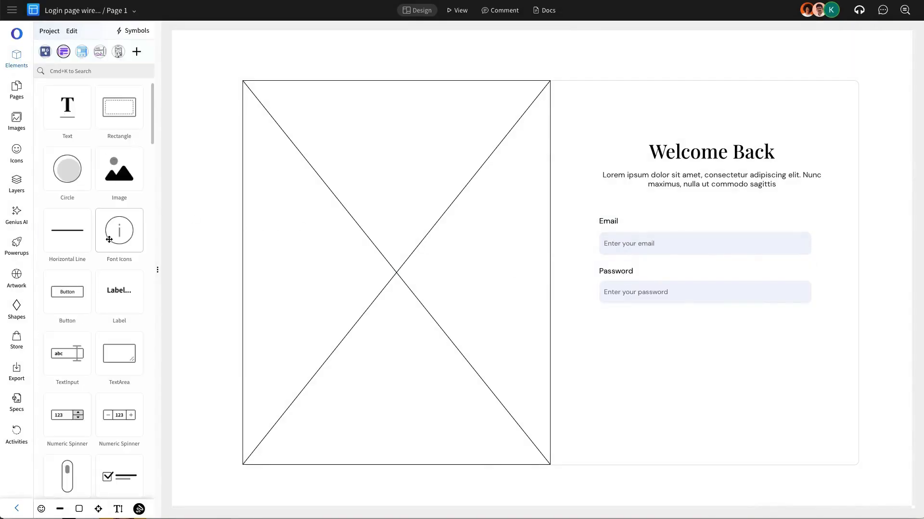
- Add a checkbox labeled "Remember me" beneath the password input, lined up with the input's left edge
scroll(109, 240, down, 4)
drag(121, 302, 655, 330)
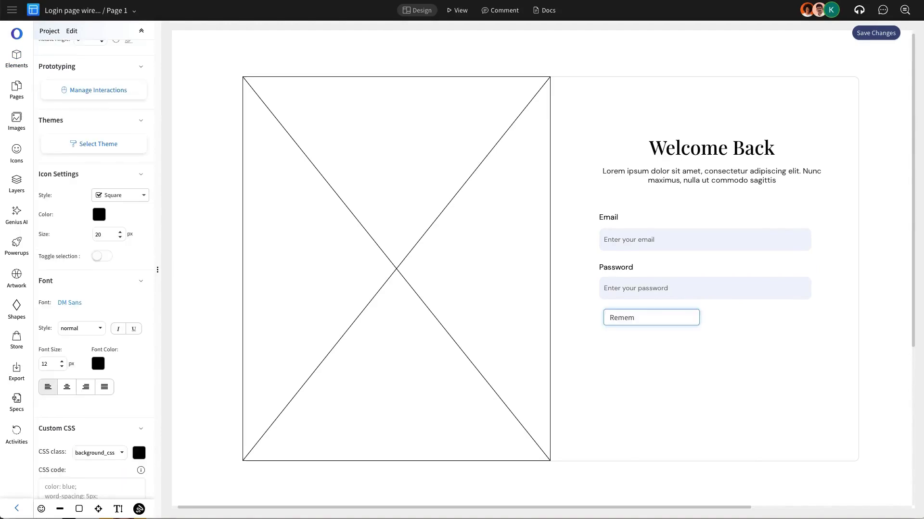
text(me)
key(Return)
drag(617, 317, 613, 314)
- Set the Remember me text to 14 px and color it dark gray
double_click(62, 361)
click(98, 363)
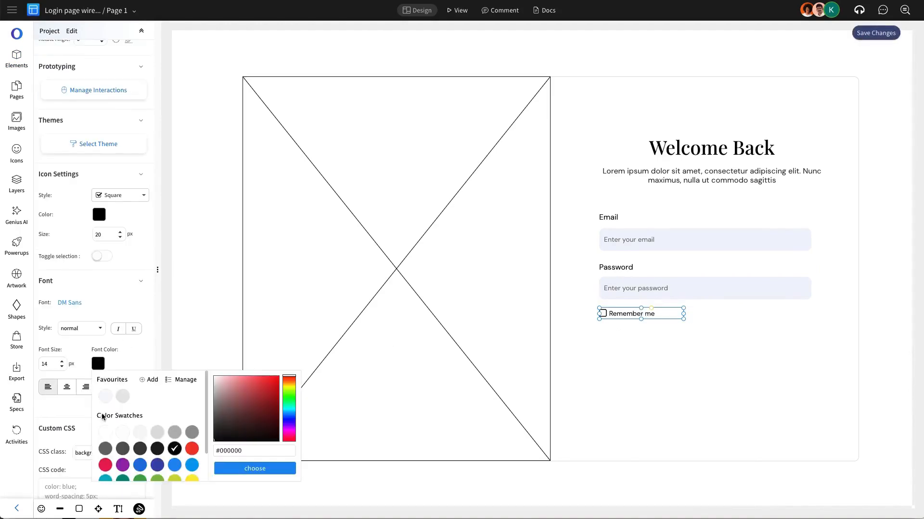
click(106, 451)
click(634, 356)
- Color the Remember me checkbox icon dark gray and nudge the checkbox slightly up toward the password input
click(625, 315)
click(100, 215)
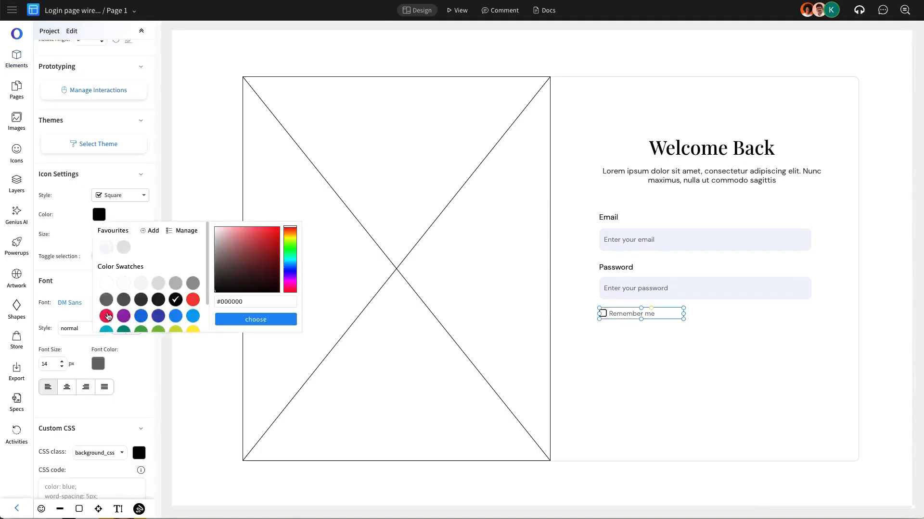
click(105, 300)
click(566, 331)
click(626, 313)
key(Up)
key(Up)
key(Up)
- Copy the Password label and place the duplicate beside the Remember me checkbox
click(643, 270)
scroll(649, 283, down, 1)
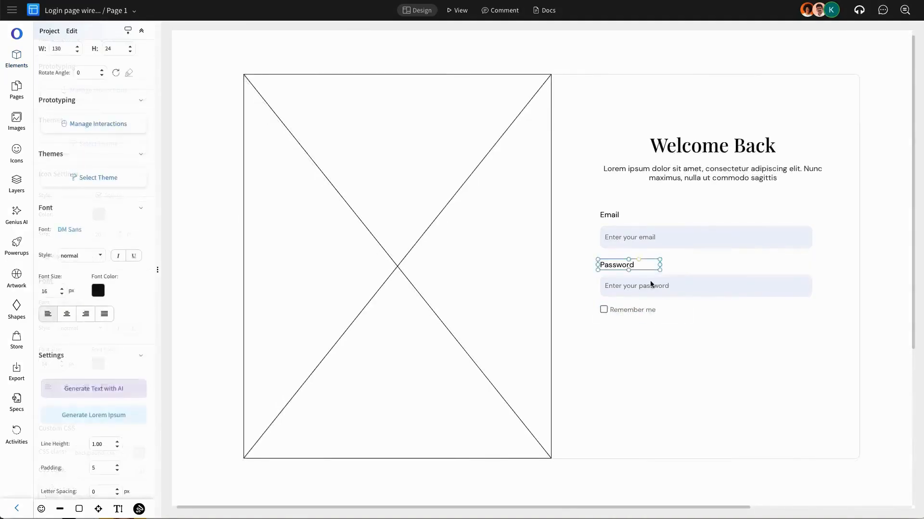
key(super+c)
key(super+v)
drag(649, 283, 705, 310)
- Format the duplicated Password label as dark gray, right-aligned 14 px text
click(98, 290)
click(101, 369)
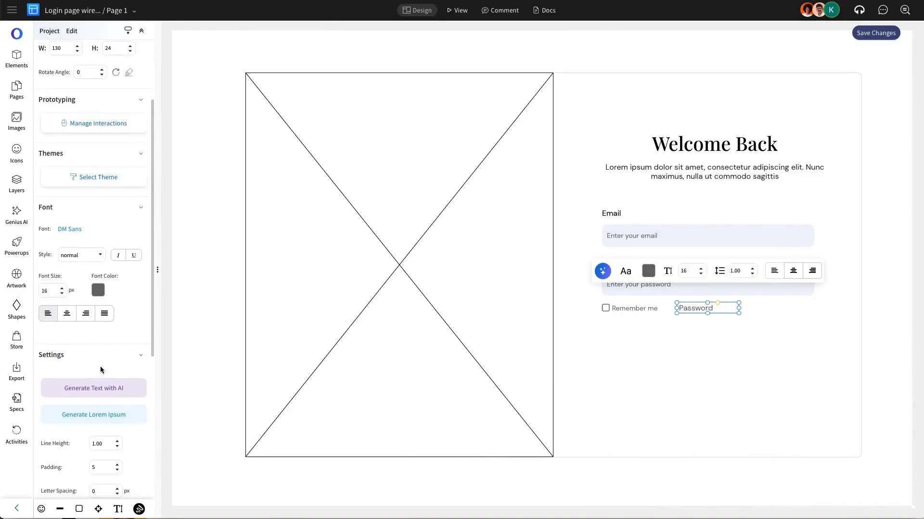
click(85, 313)
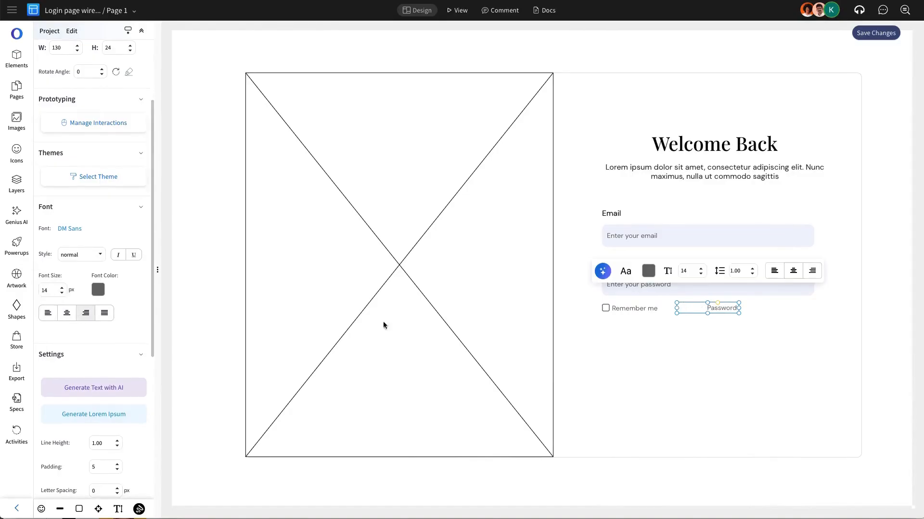
- Change the duplicated label to "Forgot Password" and place it level with Remember me at the password input's right edge
double_click(707, 308)
text(Forgot)
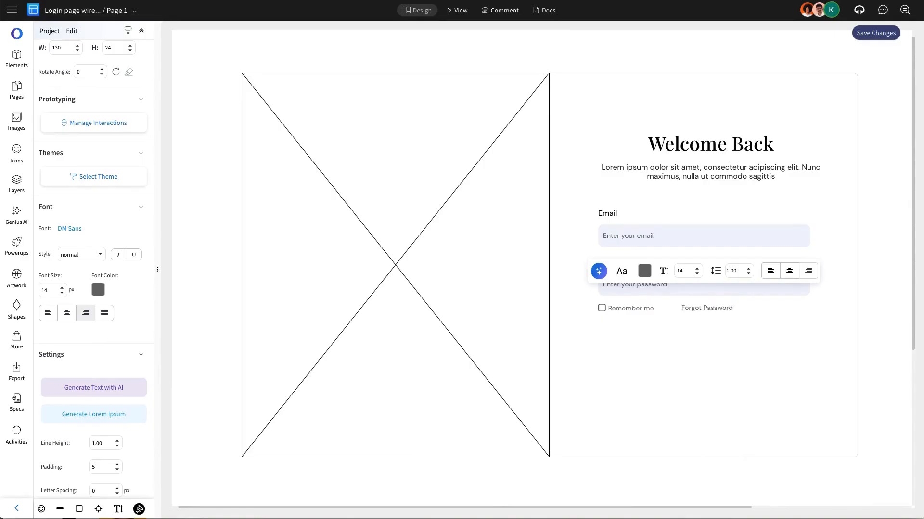
key(Escape)
shift+click(622, 311)
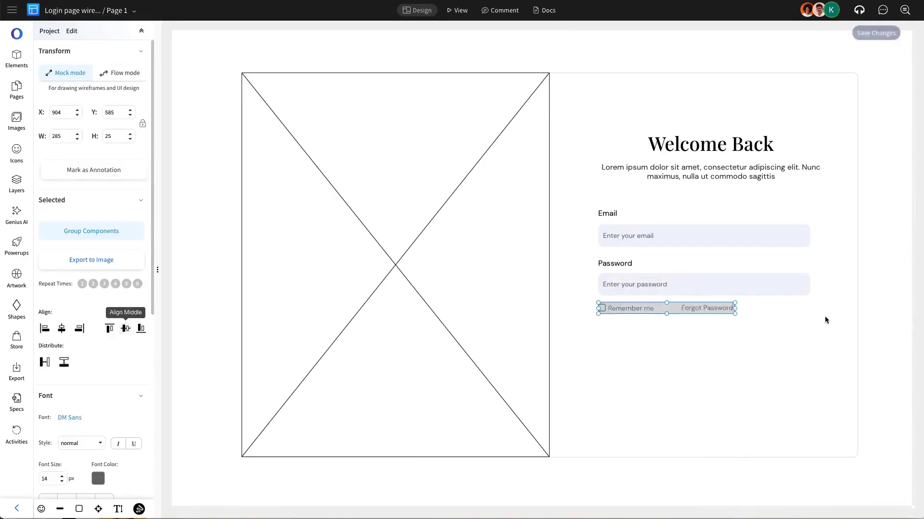
click(716, 309)
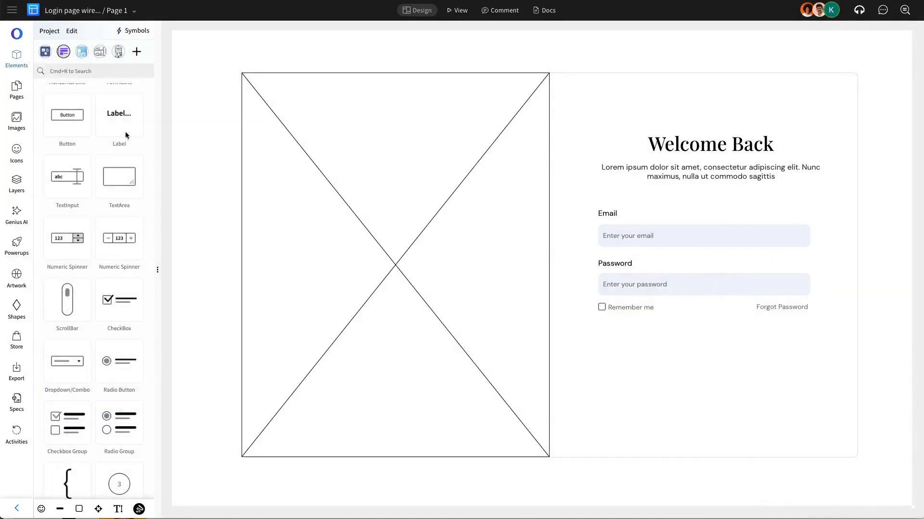
- Add a button, 440 wide and 50 high, below the Remember me row and align it with the password input
scroll(125, 135, up, 4)
drag(75, 293, 700, 345)
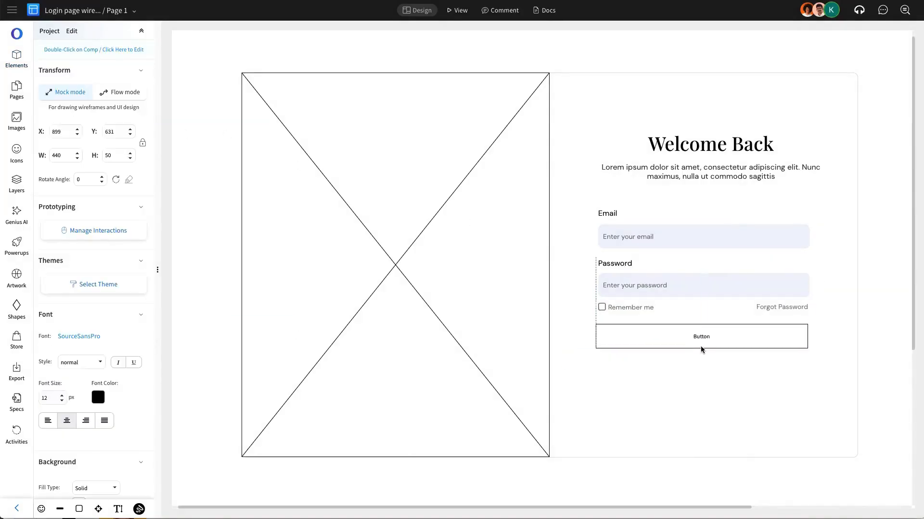
shift+click(701, 294)
click(699, 346)
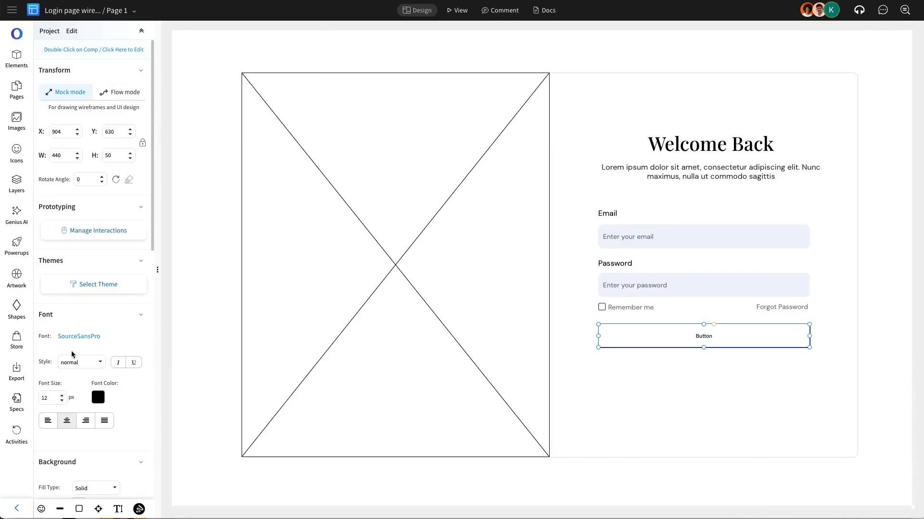
- Set the button's font to DM Sans and its background fill to black
click(73, 341)
click(286, 89)
scroll(91, 289, down, 3)
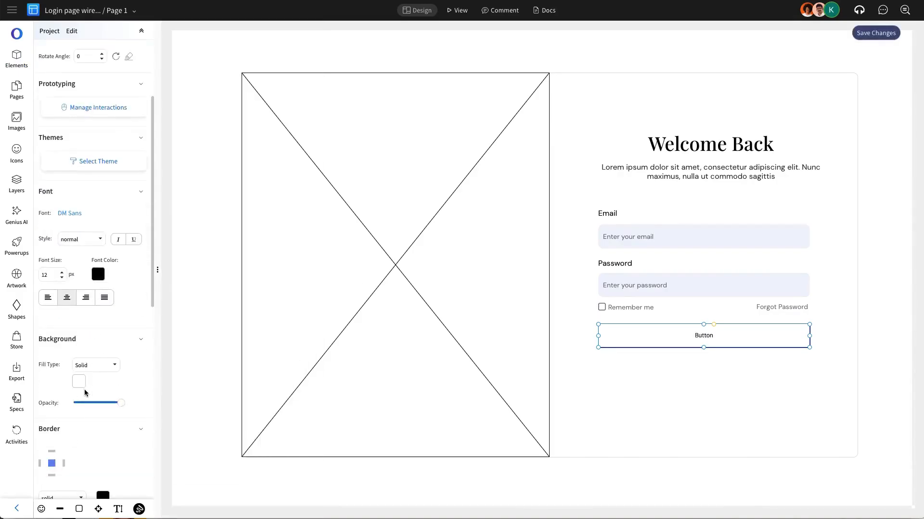
click(80, 382)
click(155, 467)
- Set the button's border style to none and its corner radius to 10
scroll(89, 431, down, 3)
click(62, 381)
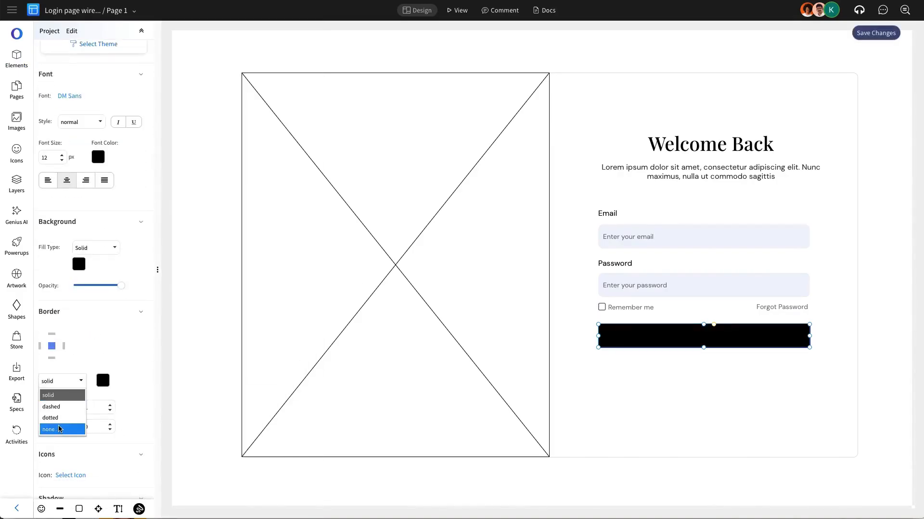
click(57, 428)
text(1)
click(165, 442)
- Format the button's text as white, 16 px with font style 500, and change its label to "Sign In"
click(701, 337)
click(98, 157)
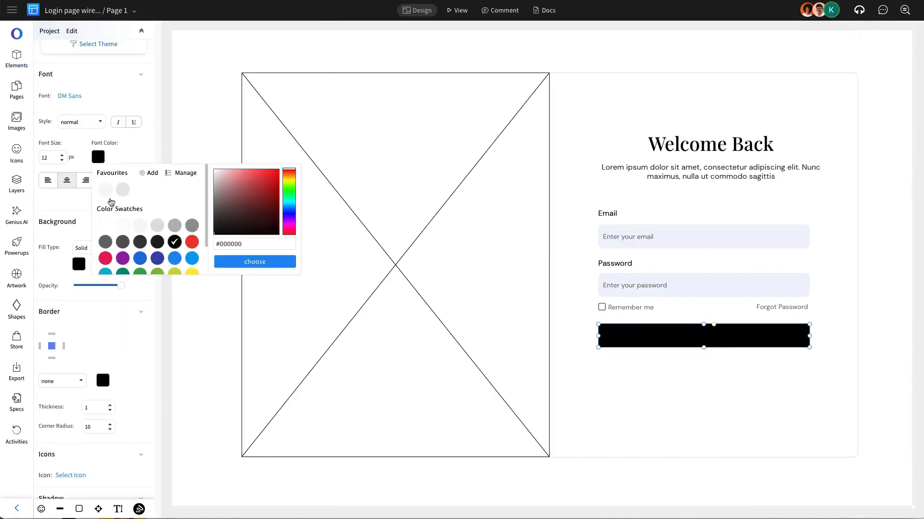
click(108, 224)
click(62, 156)
click(61, 155)
click(81, 121)
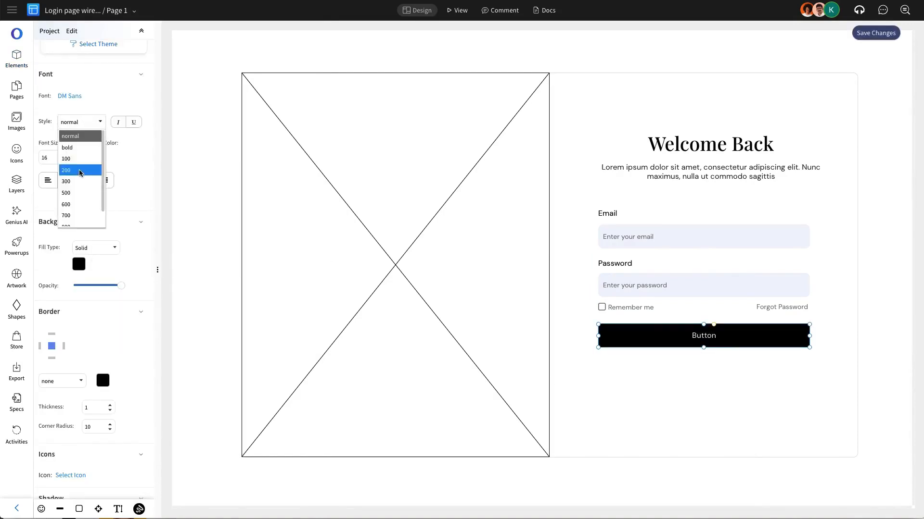
click(76, 192)
double_click(675, 337)
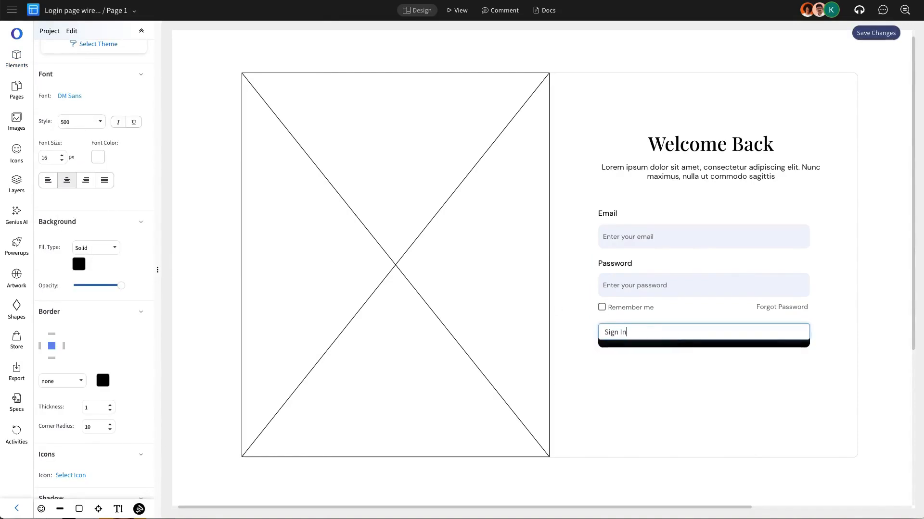
click(705, 334)
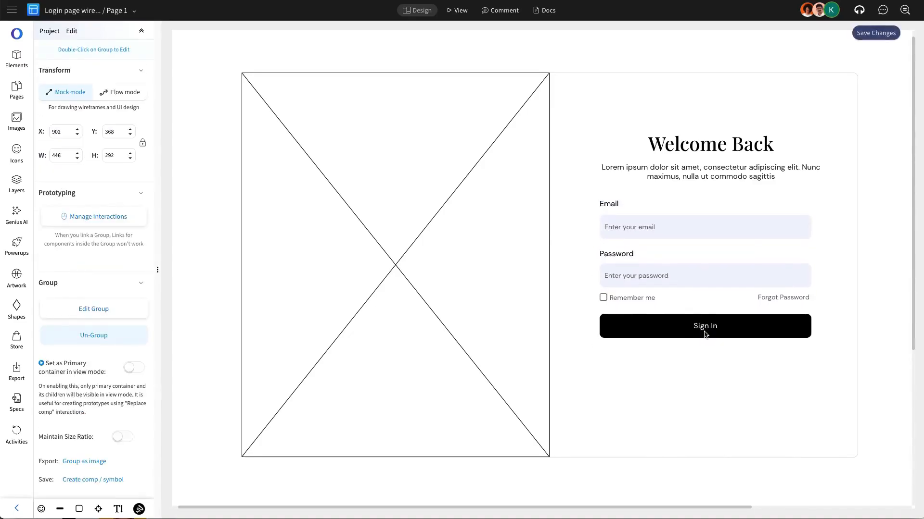
- Group the form fields with the Sign In button and move the group, the heading and the intro text slightly upward
drag(704, 332, 705, 332)
click(720, 170)
shift+click(722, 148)
drag(722, 148, 722, 140)
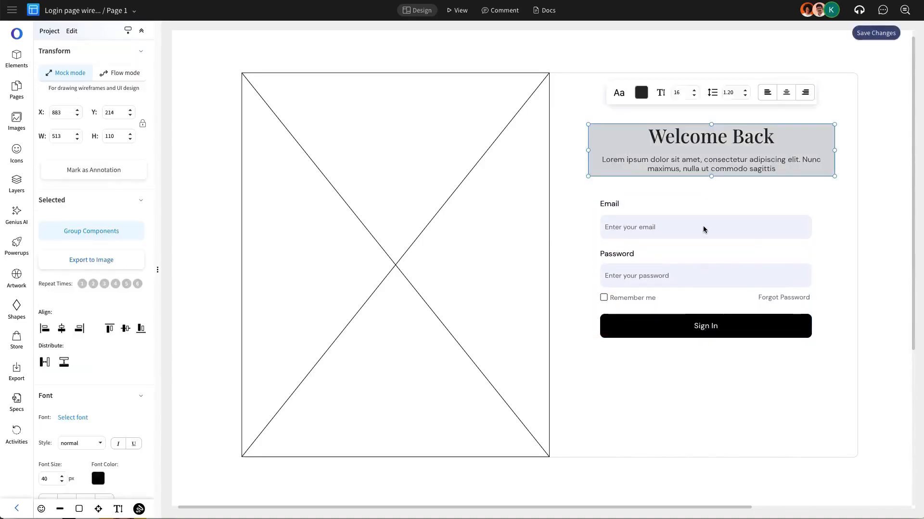
drag(713, 224, 715, 221)
- Align the form group, intro text and Welcome Back heading on their horizontal centers
shift+click(717, 166)
shift+click(694, 141)
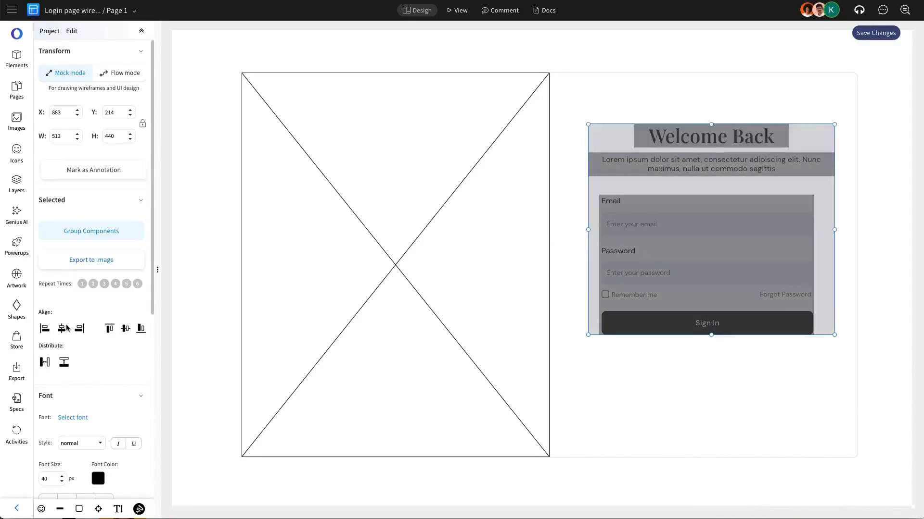
click(66, 328)
key(Escape)
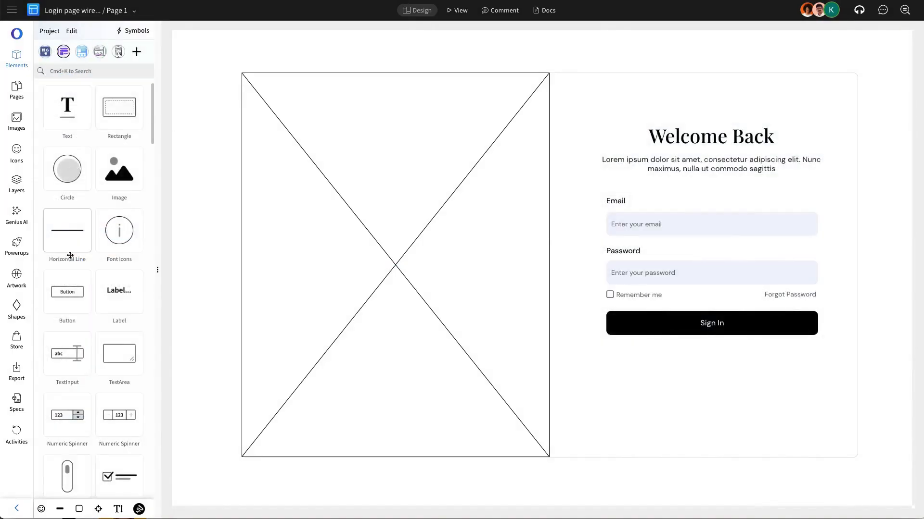
- Add a light gray horizontal line, about 329 wide, centered below the Sign In button
drag(70, 255, 632, 356)
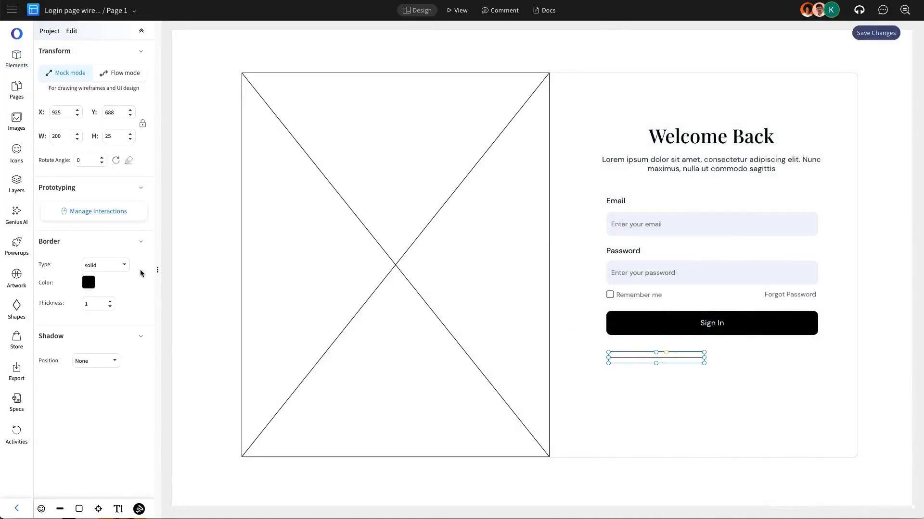
click(88, 283)
click(149, 351)
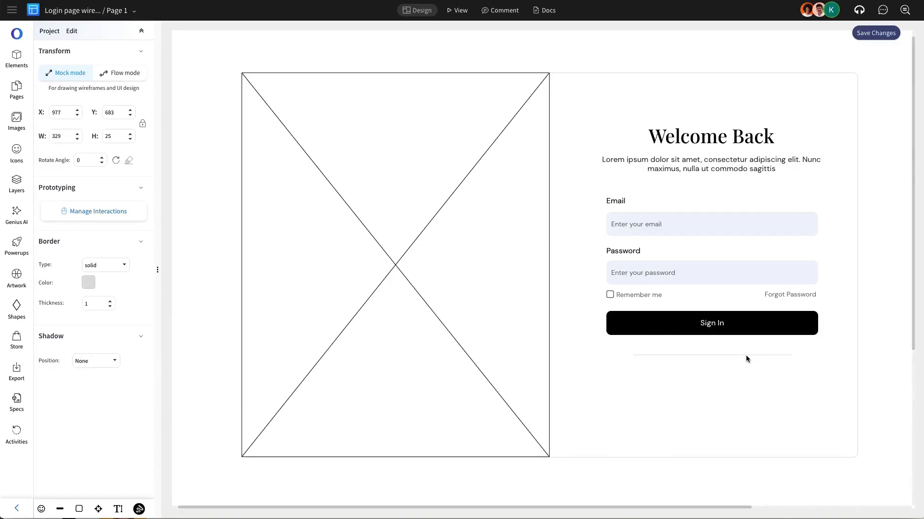
click(746, 359)
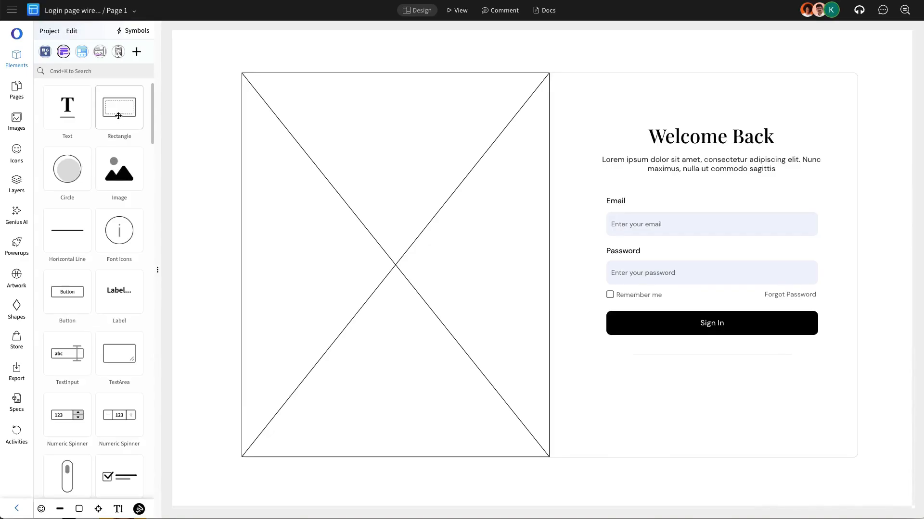
- Place a borderless rectangle reading "Continue with" in 14 px DM Sans on the divider line and center it horizontally
drag(118, 116, 723, 361)
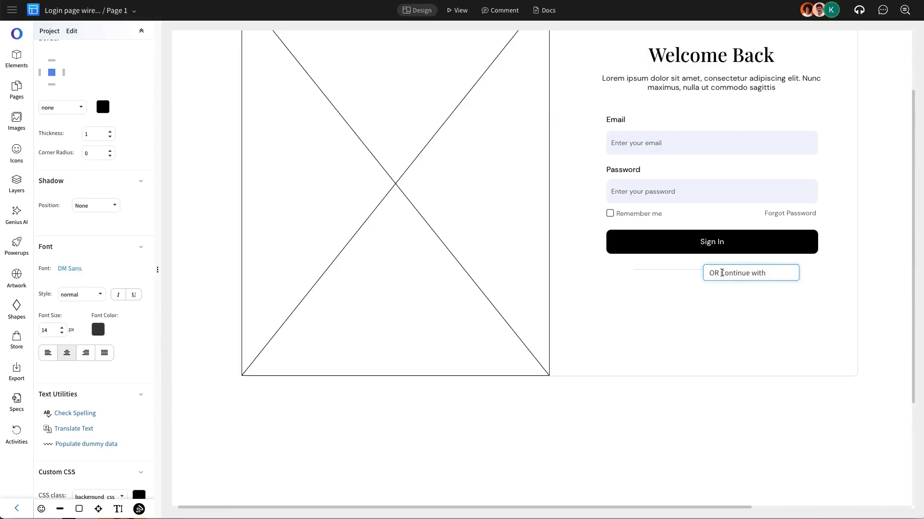
drag(721, 272, 693, 276)
key(BackSpace)
click(693, 277)
click(715, 270)
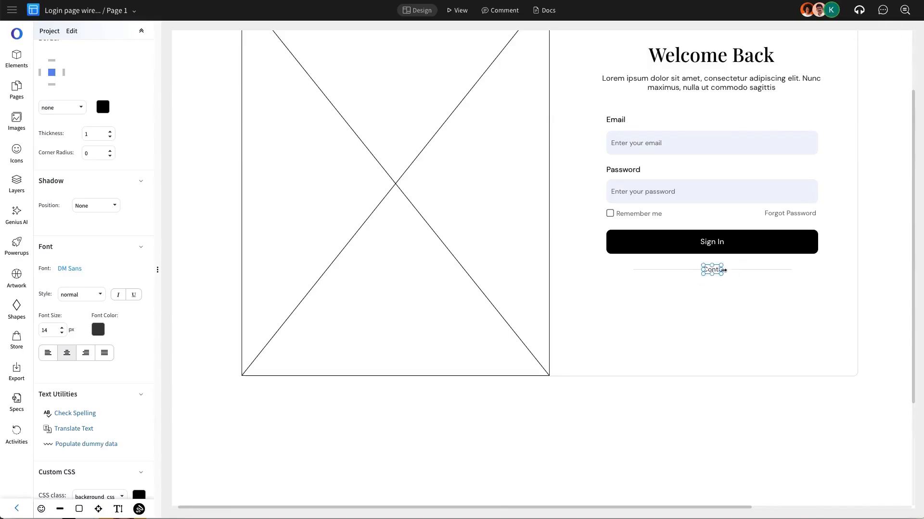
shift+click(670, 270)
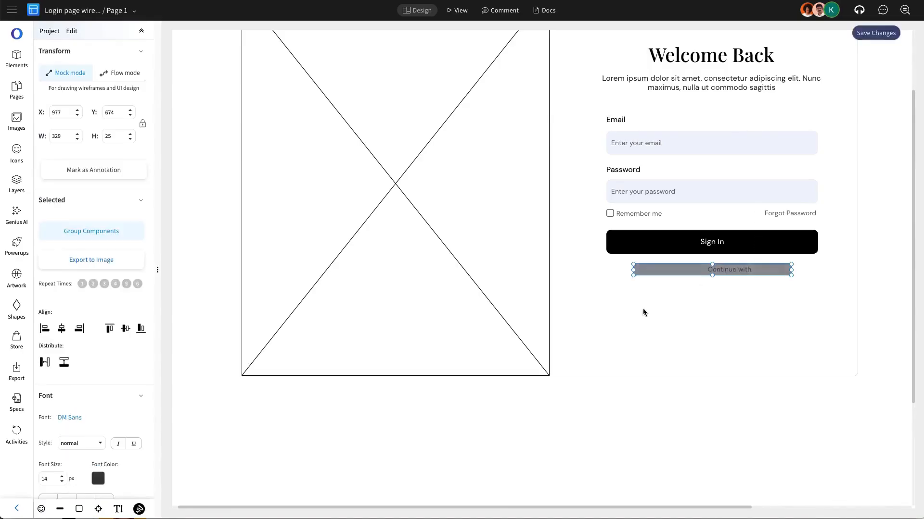
click(62, 329)
click(741, 294)
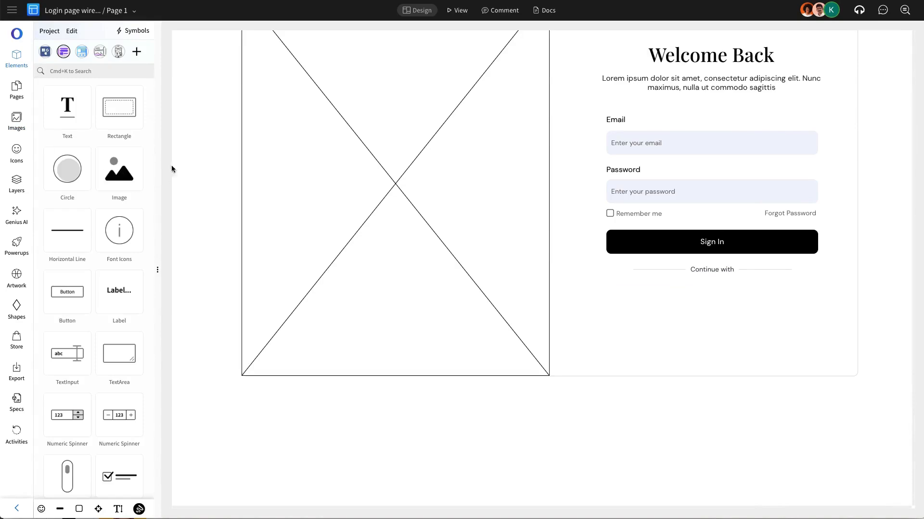
- Duplicate the Sign In button and place the copy below the "Continue with" divider
click(750, 235)
key(ctrl+c)
key(ctrl+v)
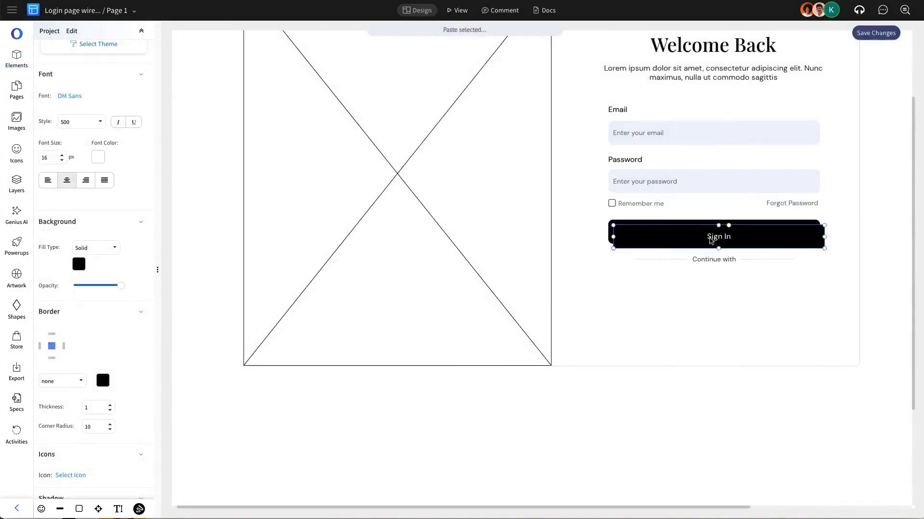
drag(711, 240, 709, 289)
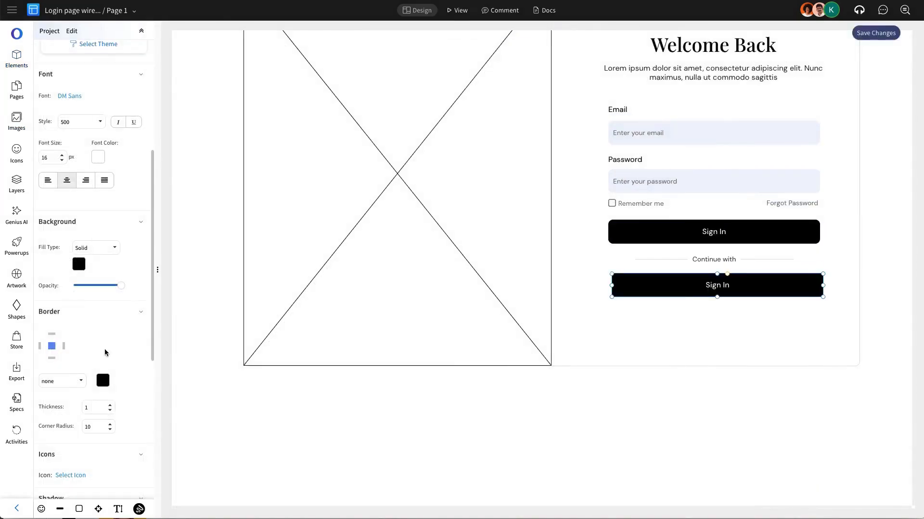
- Give the duplicated button a white background fill and a solid gray border
click(80, 267)
click(85, 330)
click(65, 381)
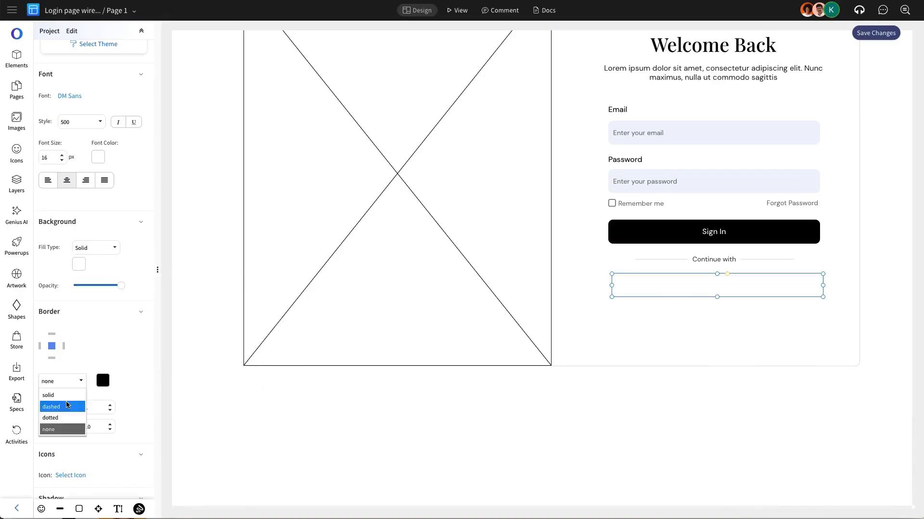
click(67, 406)
click(62, 382)
click(60, 395)
click(103, 381)
click(111, 465)
click(750, 332)
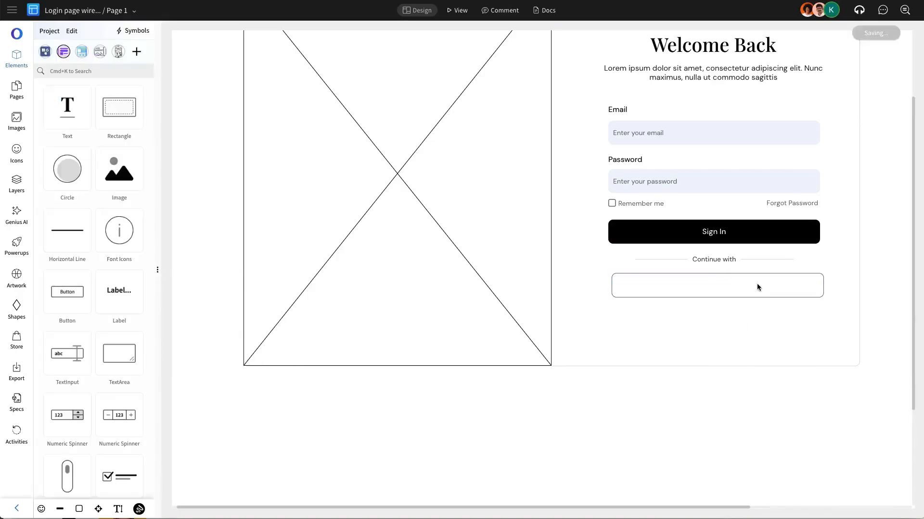
- Change the white button's label to "Sign In with Google" with black text
double_click(757, 287)
text(with Go)
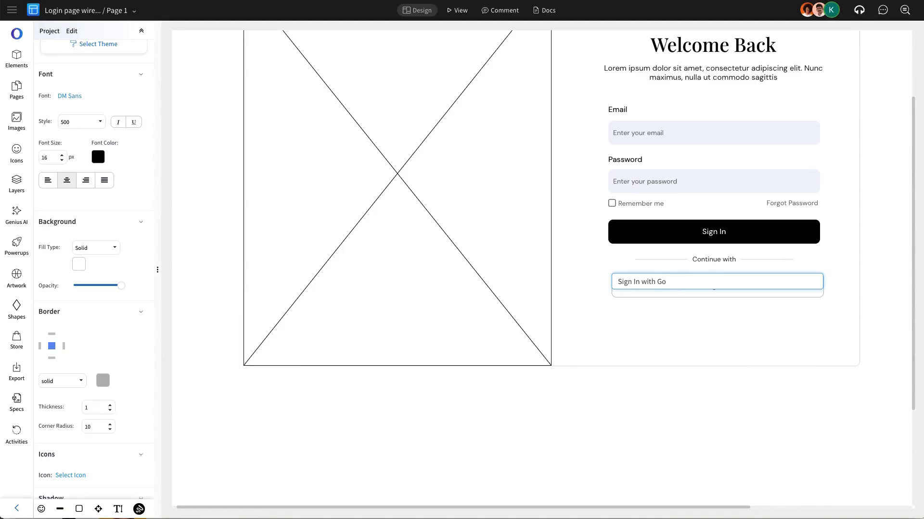
text(olwle)
key(Return)
- Duplicate the Google button directly below itself and change the copy's label to "Sign In with Apple"
click(727, 295)
key(ctrl+c)
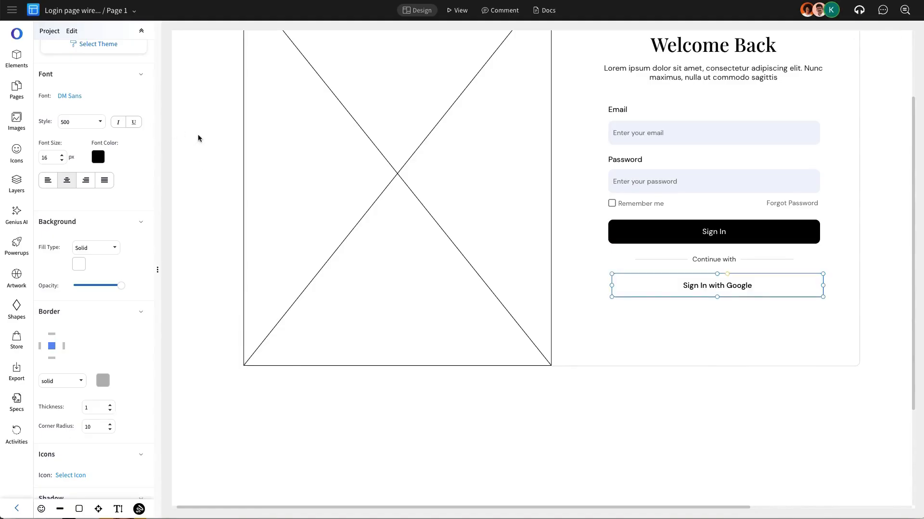
click(198, 136)
key(ctrl+v)
drag(733, 315, 712, 319)
double_click(751, 316)
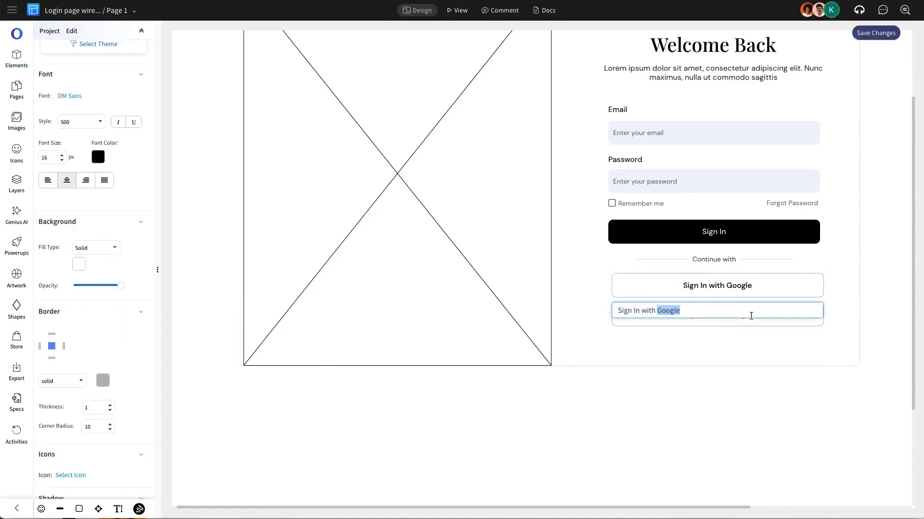
text(Apple)
click(734, 336)
- Open the Customer logos pack in the element library
click(137, 52)
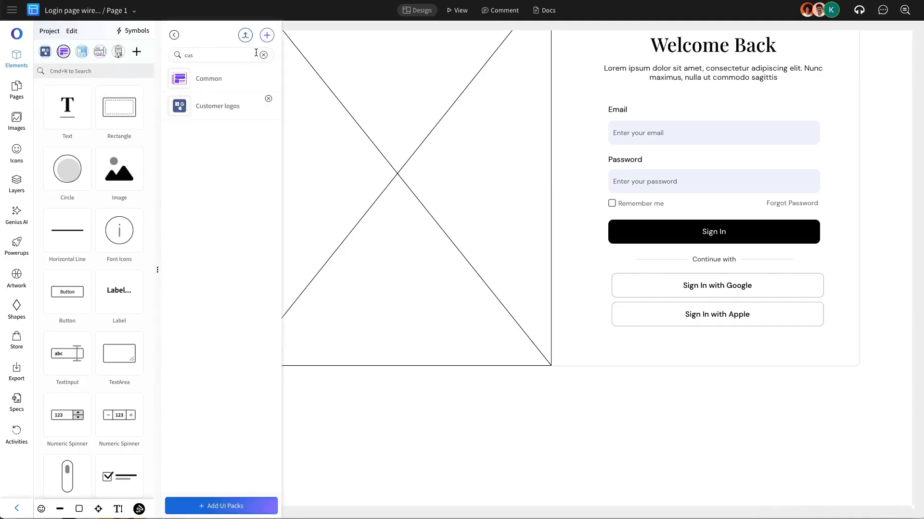
drag(263, 55, 180, 58)
key(BackSpace)
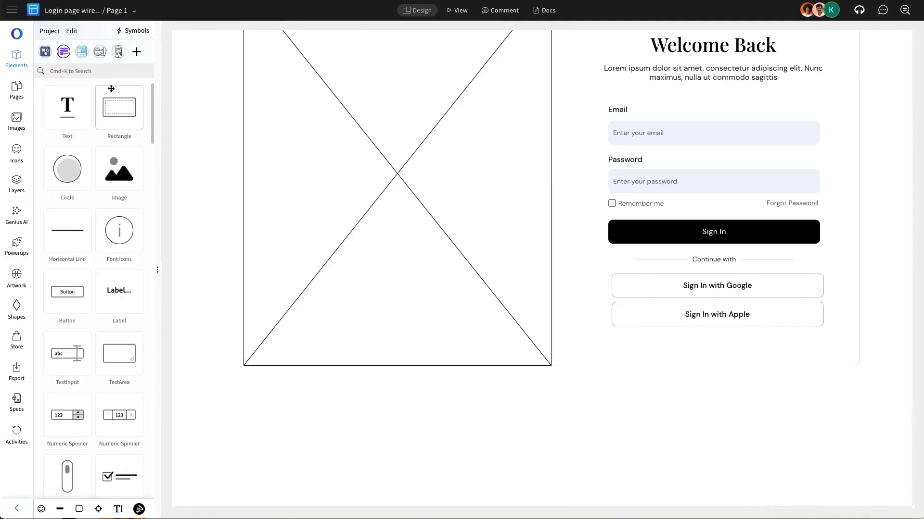
click(136, 52)
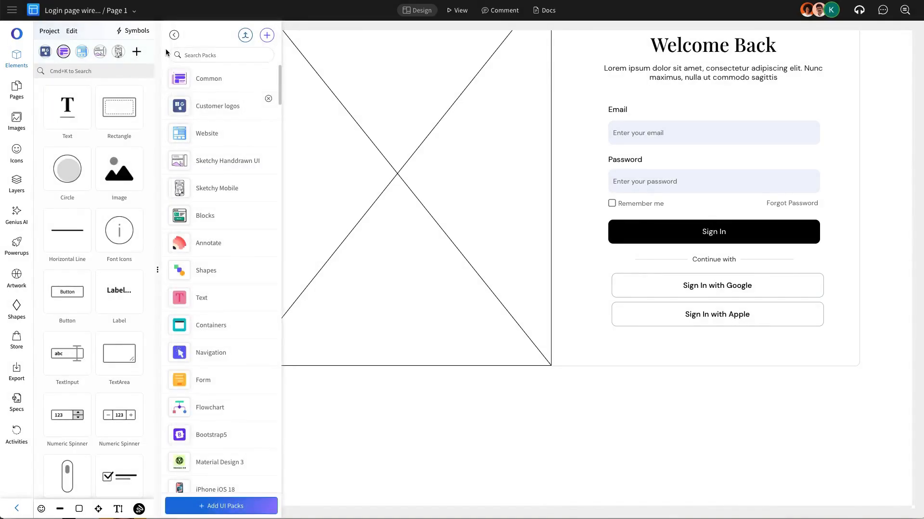
click(215, 105)
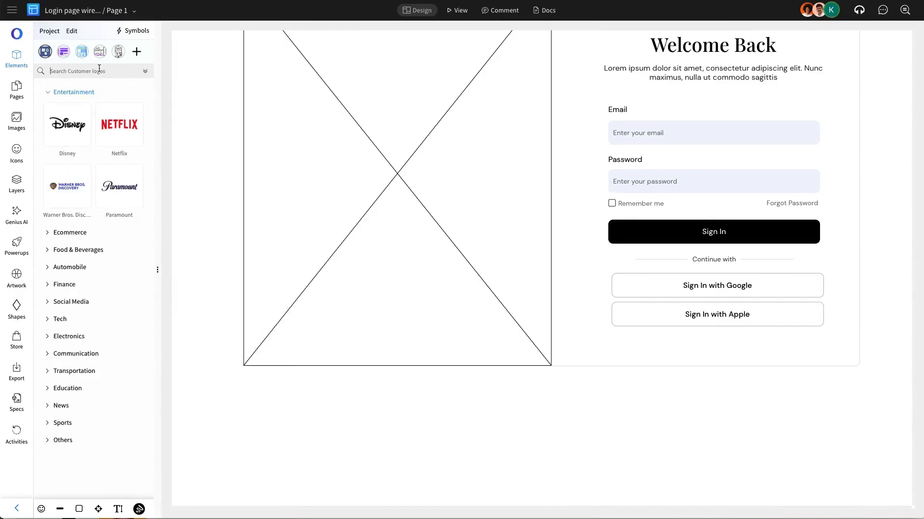
- Add the Google icon, 30 by 30, in front of the "Sign In with Google" label and group it with the button
text(googl)
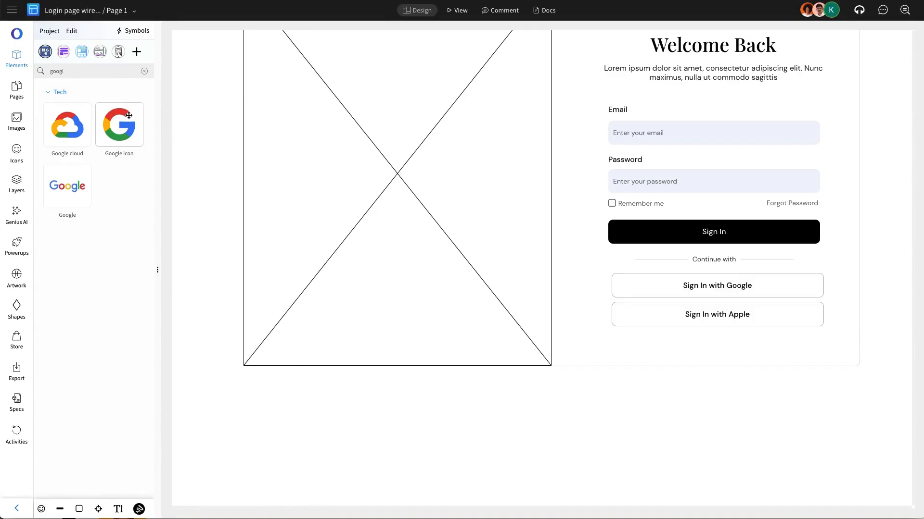
drag(129, 116, 699, 283)
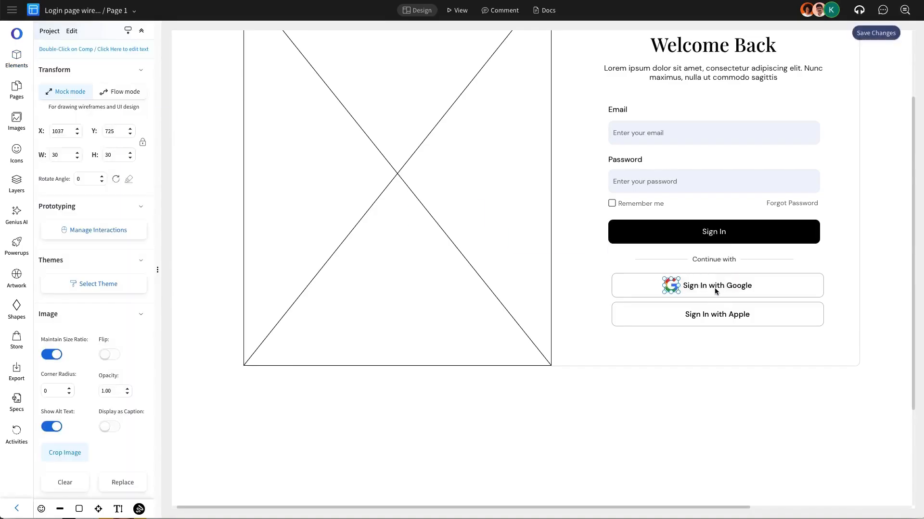
shift+click(716, 290)
click(112, 230)
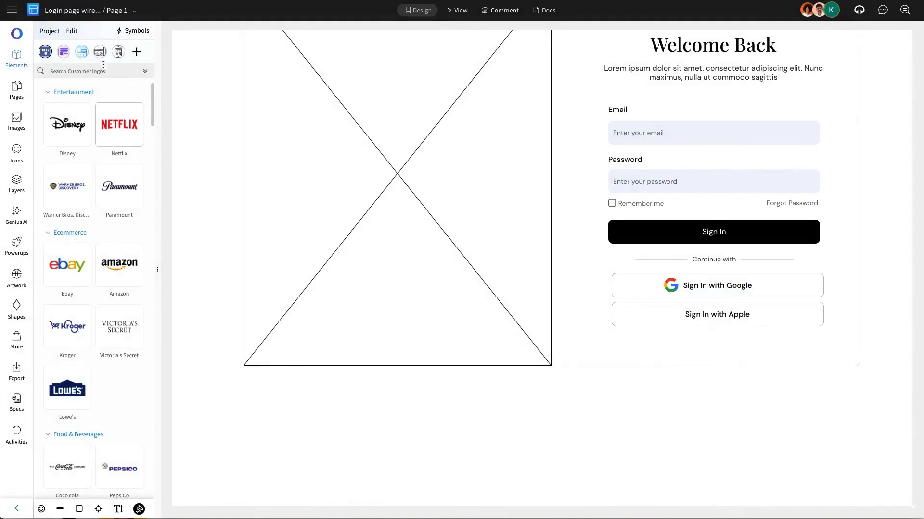
- Add the Apple logo in front of the "Sign In with Apple" label and group it with the button
text(appl)
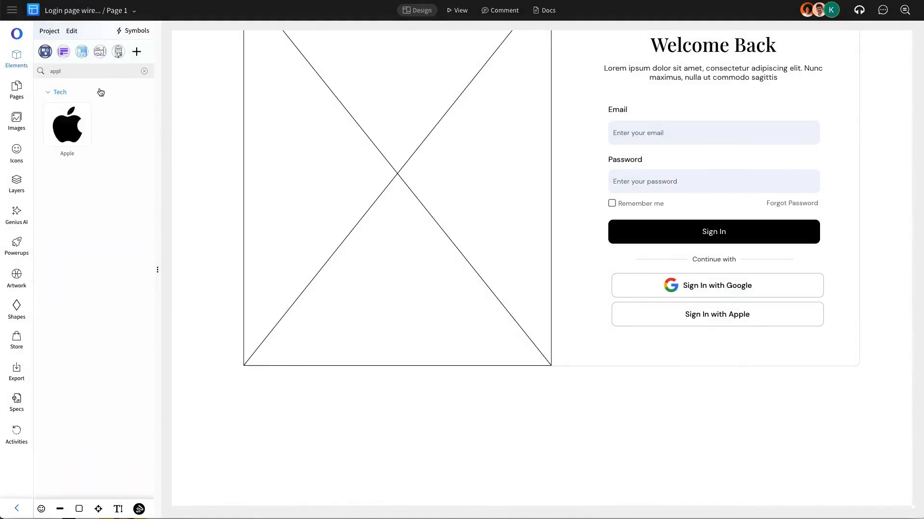
drag(68, 125, 671, 315)
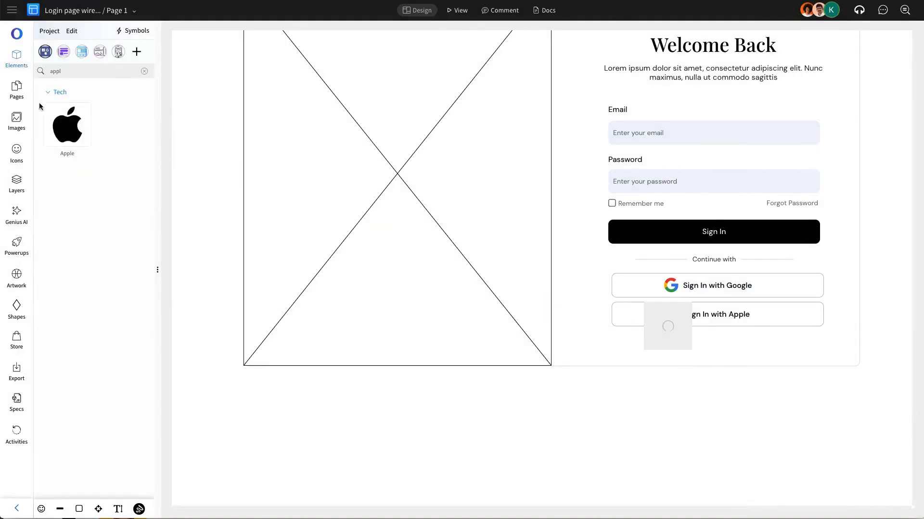
shift+click(749, 316)
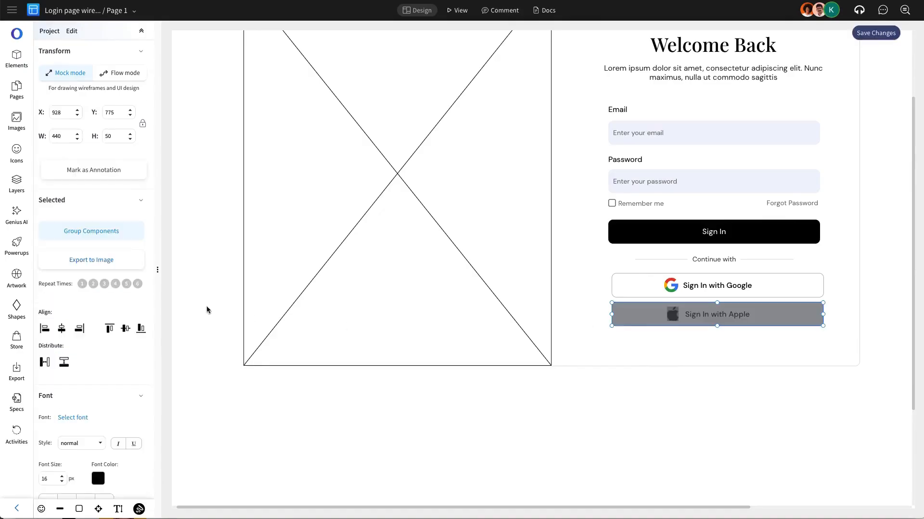
click(131, 242)
- Widen the gap between the Google and Apple buttons and shift both slightly down from the divider
click(720, 314)
drag(719, 315, 719, 320)
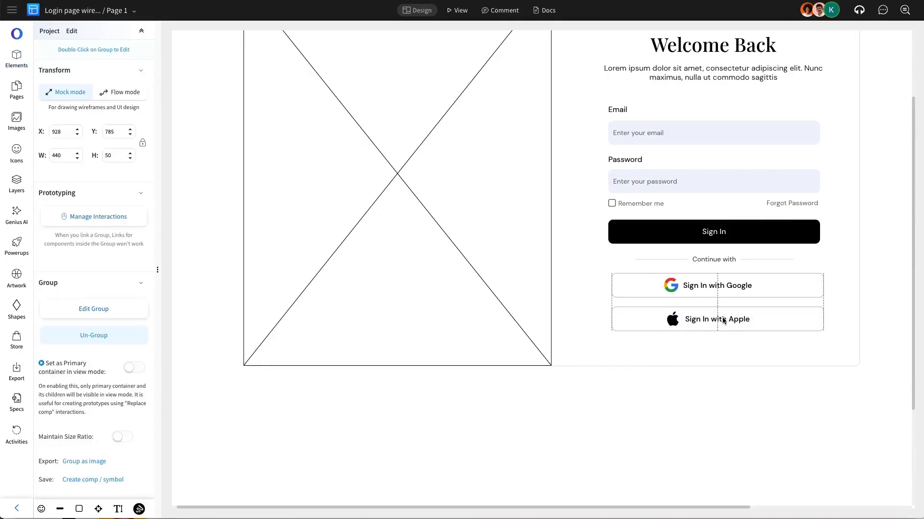
shift+click(727, 287)
drag(726, 287, 728, 290)
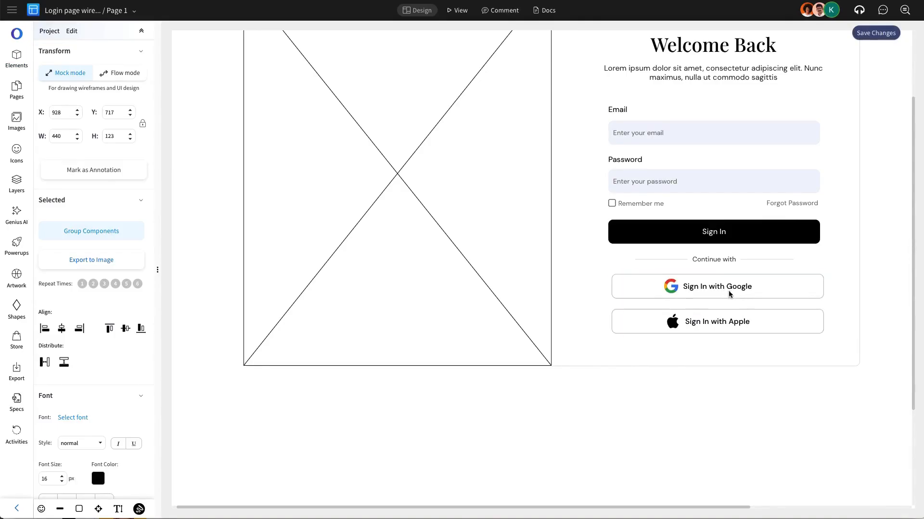
click(791, 273)
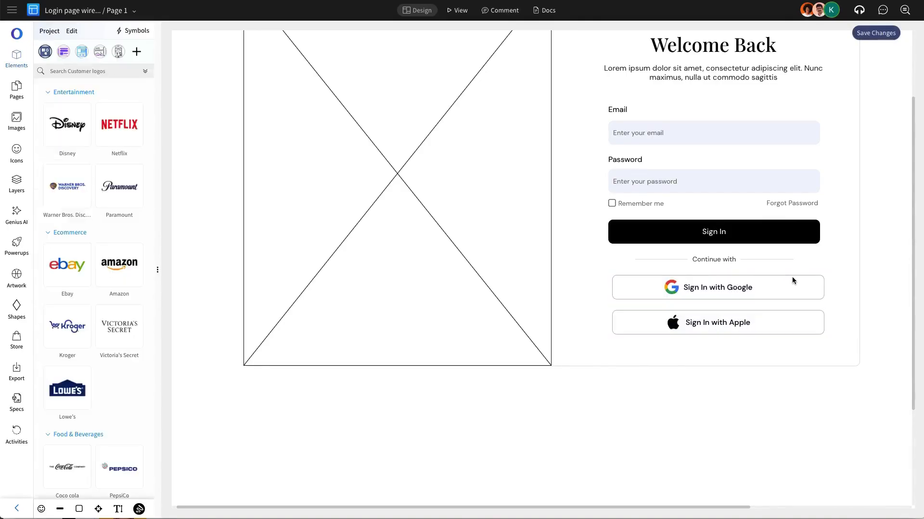
scroll(790, 279, up, 1)
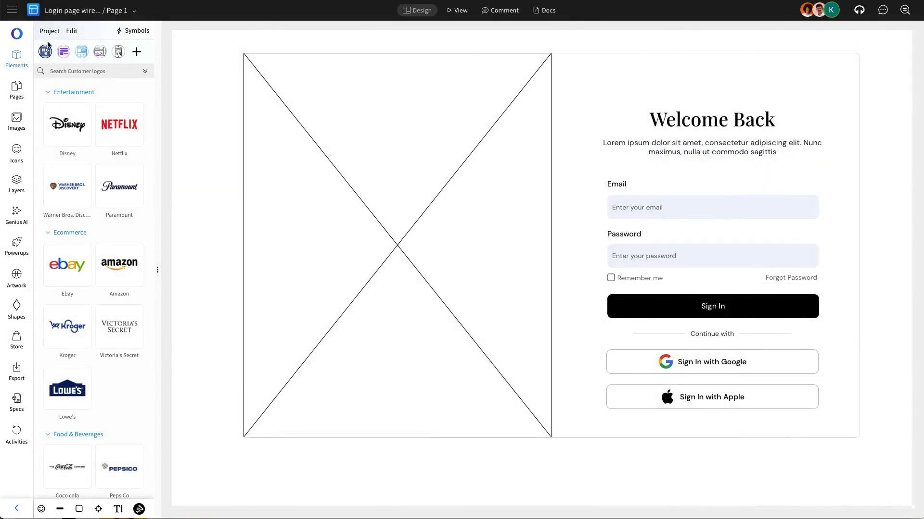
- Place an image placeholder about 46 by 46 centered above the "Welcome Back" heading and fill it with logo.svg
click(64, 52)
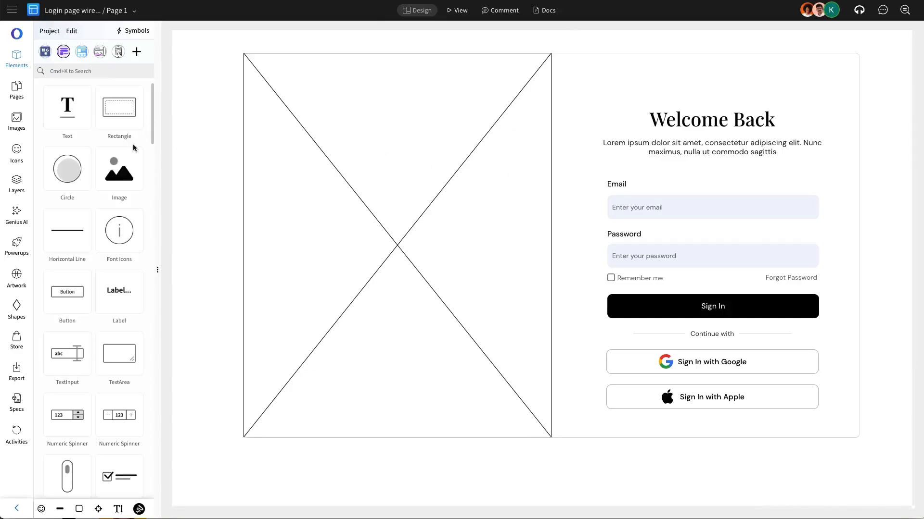
drag(130, 159, 715, 83)
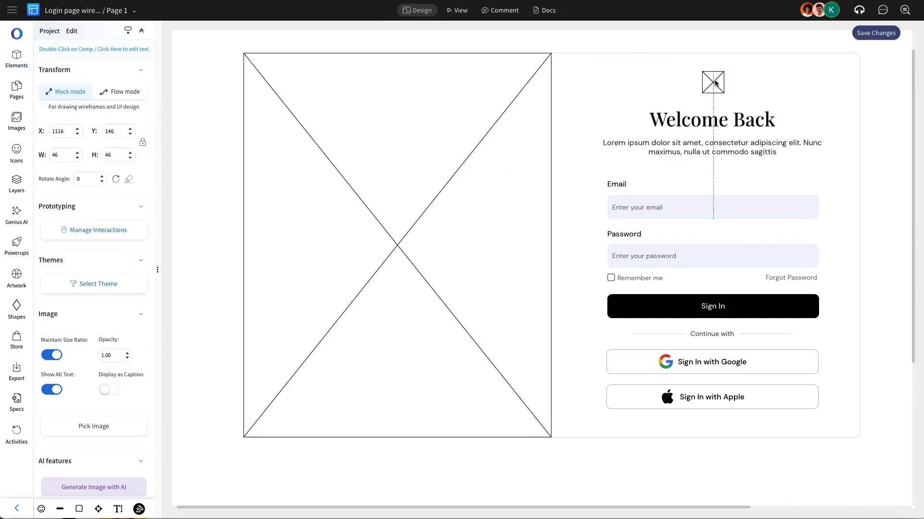
click(135, 435)
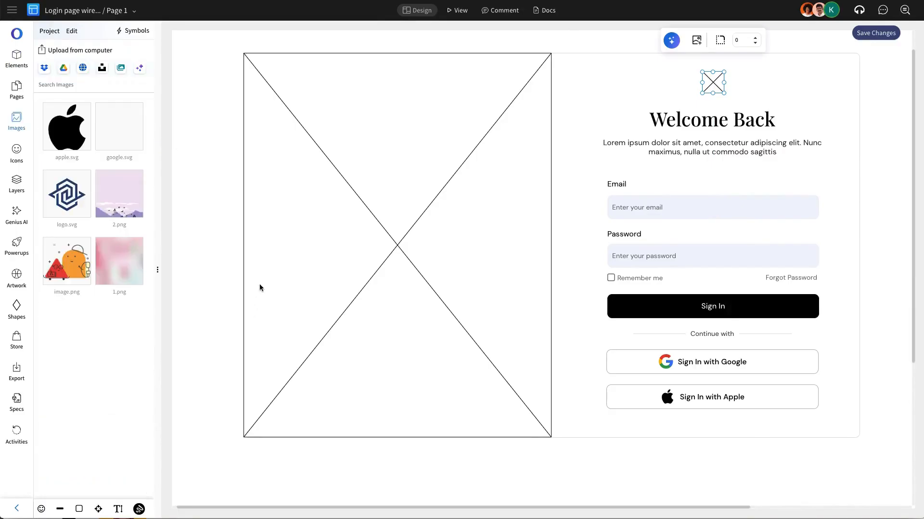
click(75, 201)
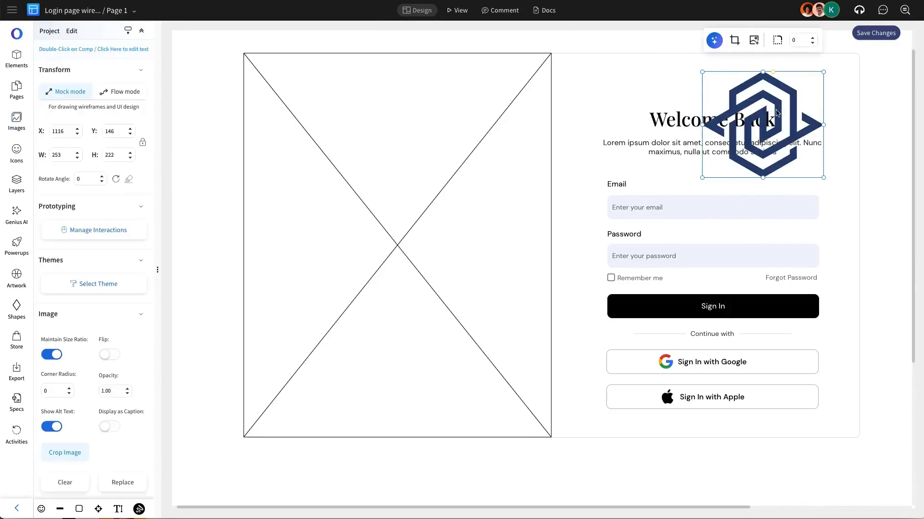
- Set the logo image's height to 50 with its proportions maintained
click(119, 152)
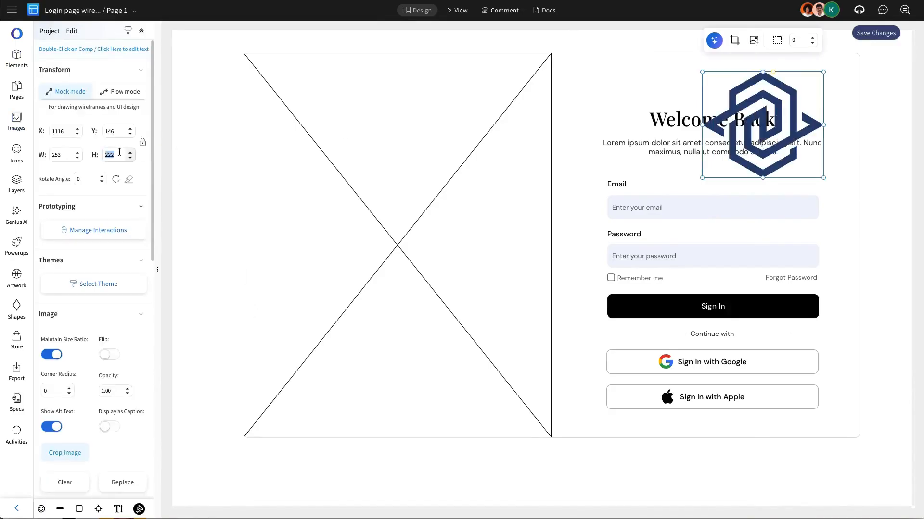
text(50)
key(Return)
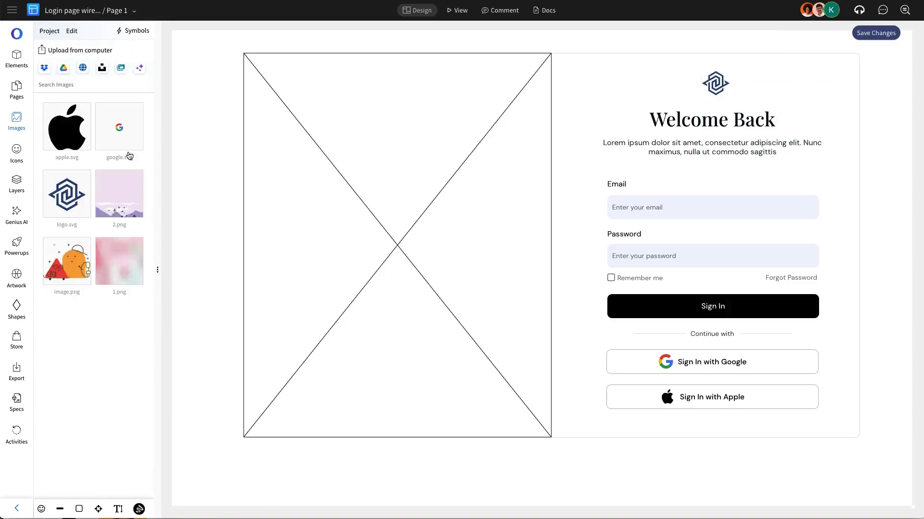
- Center the logo above the "Welcome Back" heading and shift it slightly up, to X 1111, Y 145
click(719, 85)
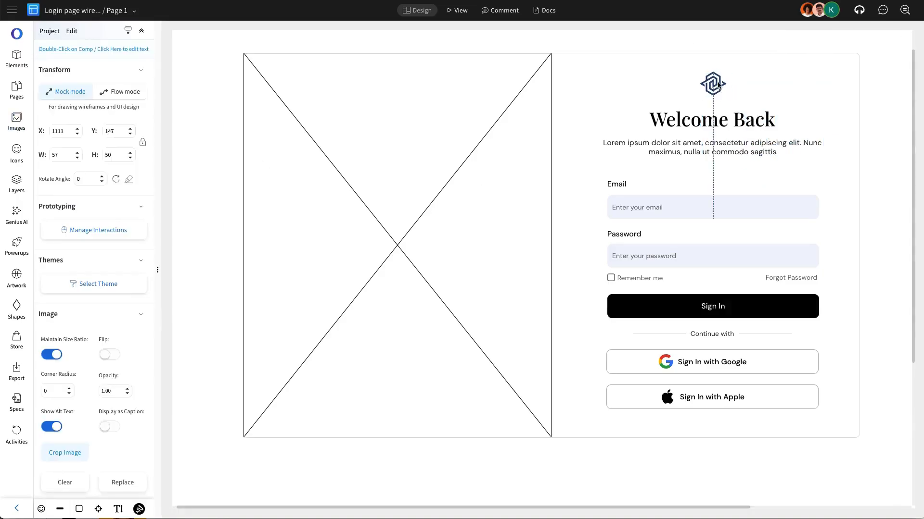
click(784, 87)
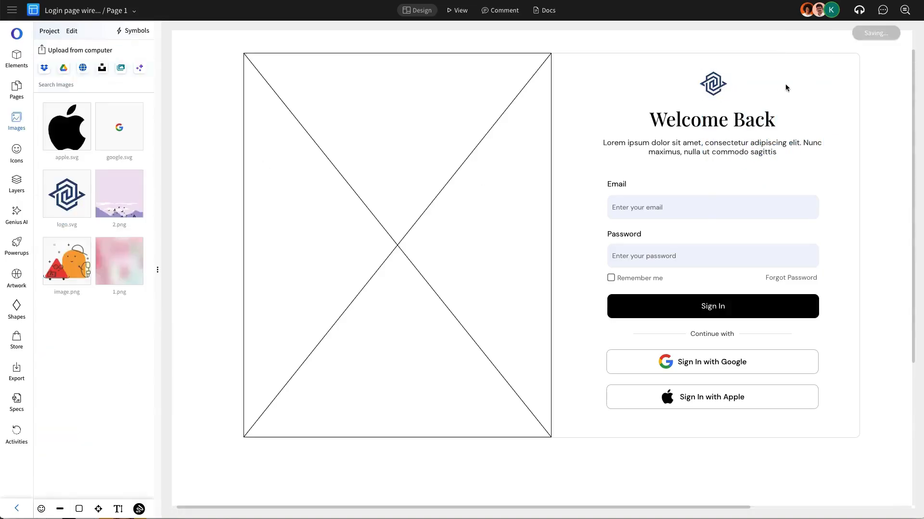
click(720, 88)
double_click(720, 89)
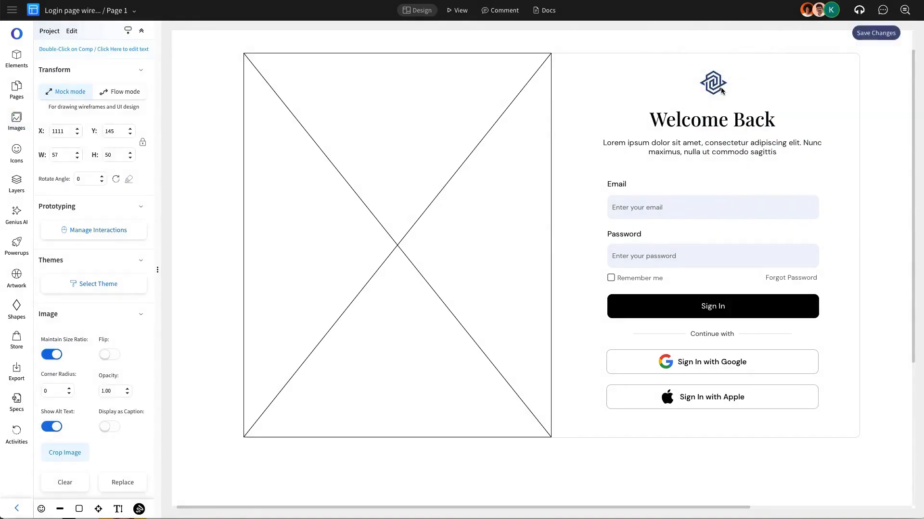
- Fill the large image placeholder beside the login form with 2.png
click(476, 181)
click(477, 184)
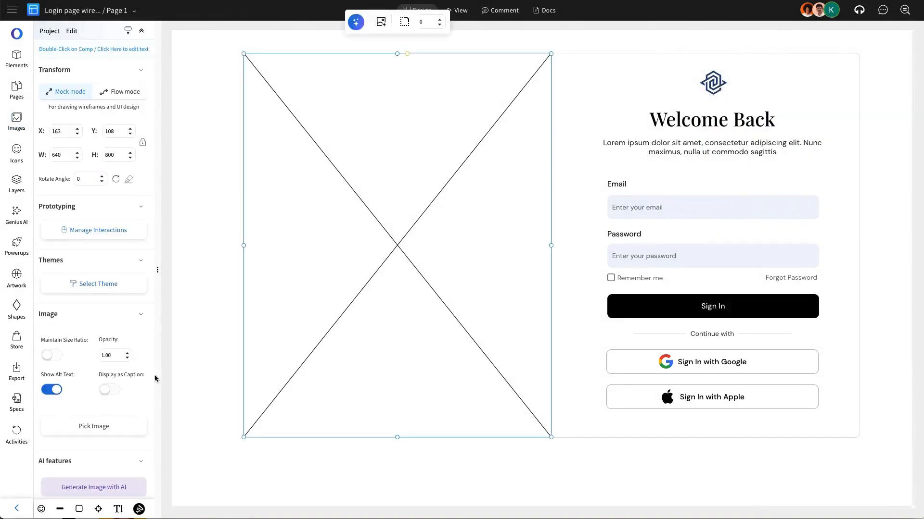
click(129, 431)
click(121, 193)
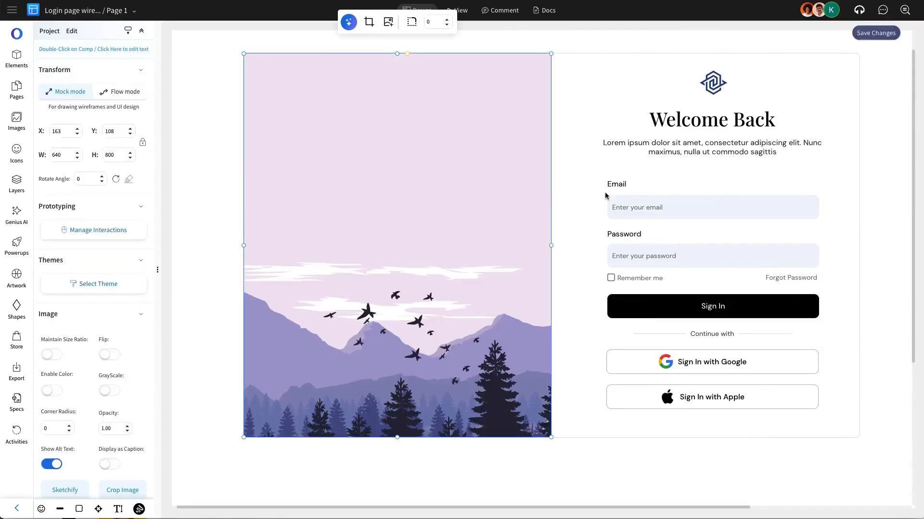
- Nudge the landscape image horizontally to X 164 and save the changes
click(486, 175)
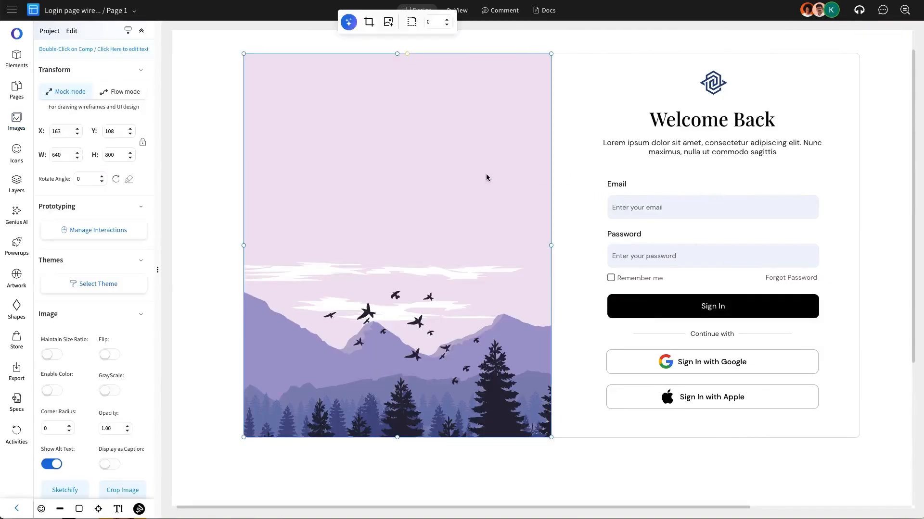
key(Right)
key(Right)
key(Left)
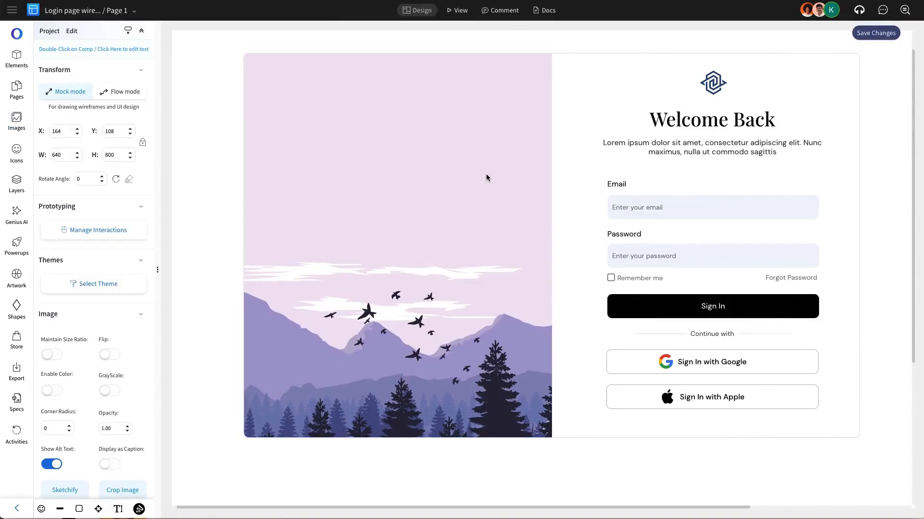
click(876, 33)
click(890, 110)
- Bring the whole login card into view and return to the basic element library
scroll(859, 141, up, 1)
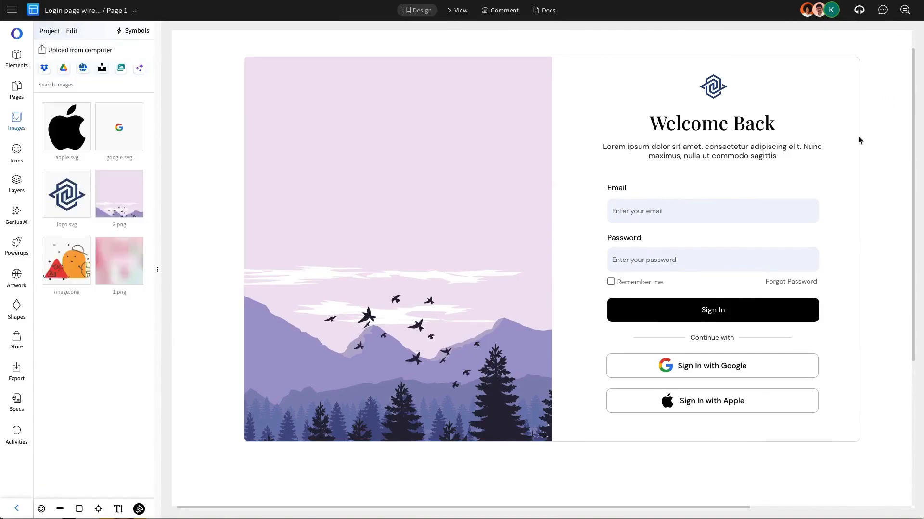
scroll(871, 151, right, 1)
scroll(871, 151, up, 1)
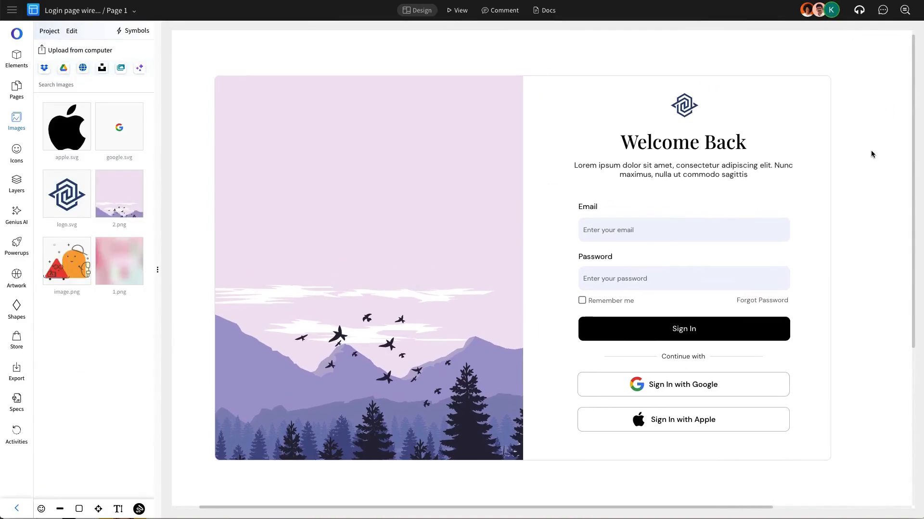
scroll(870, 150, left, 1)
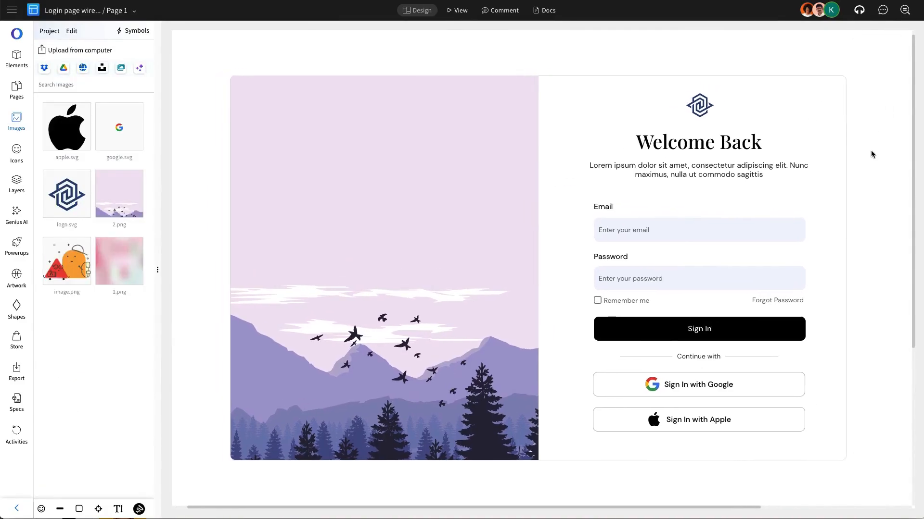
click(17, 57)
click(272, 82)
click(628, 48)
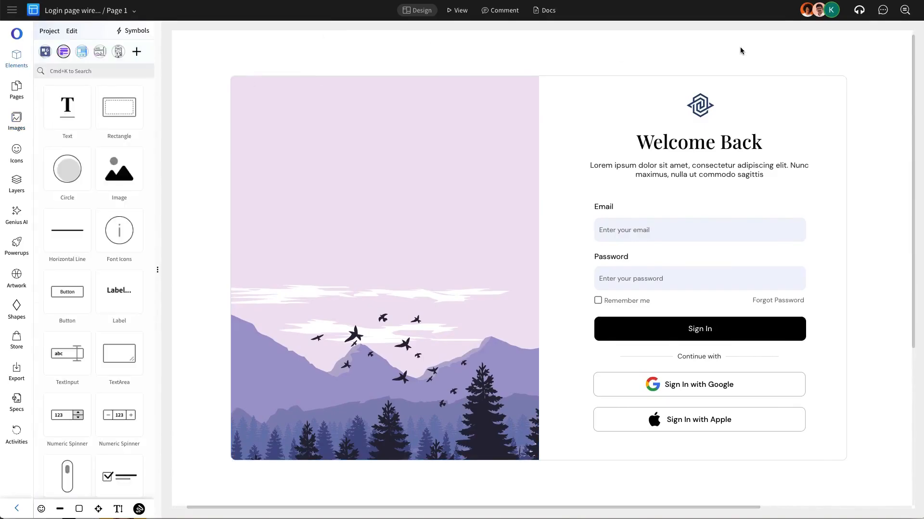